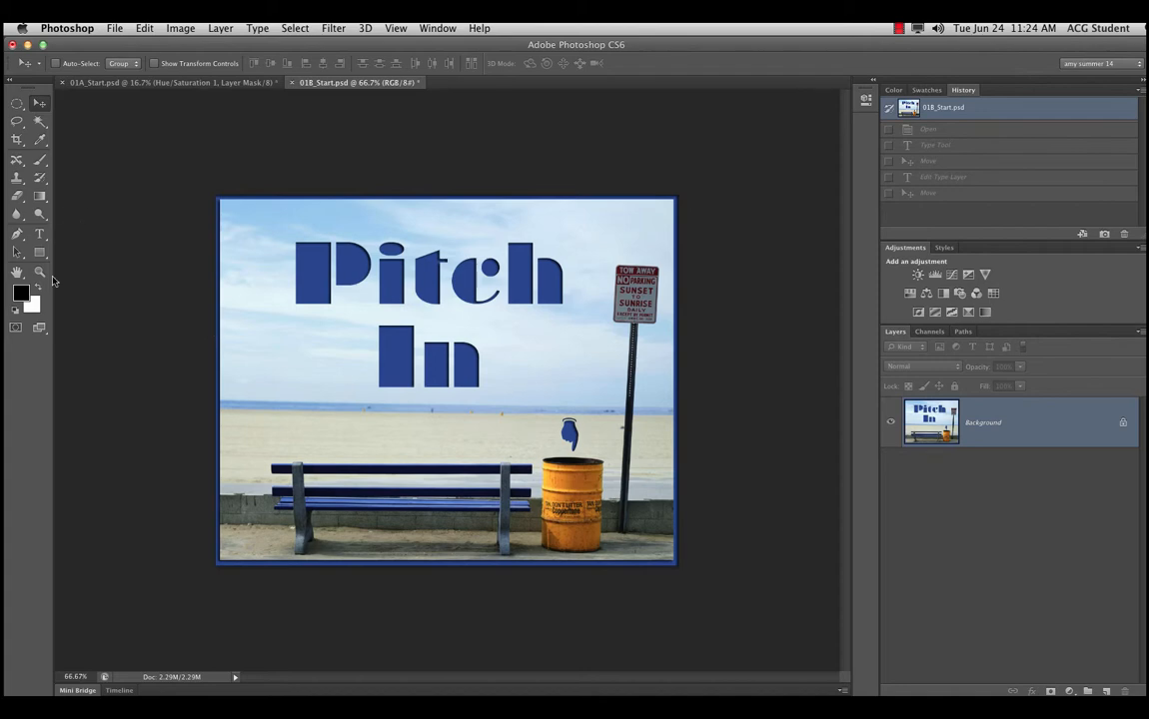
Add the text "this is a title" below "Pitch In" and move it onto the sand just above the bench
left_click(40, 235)
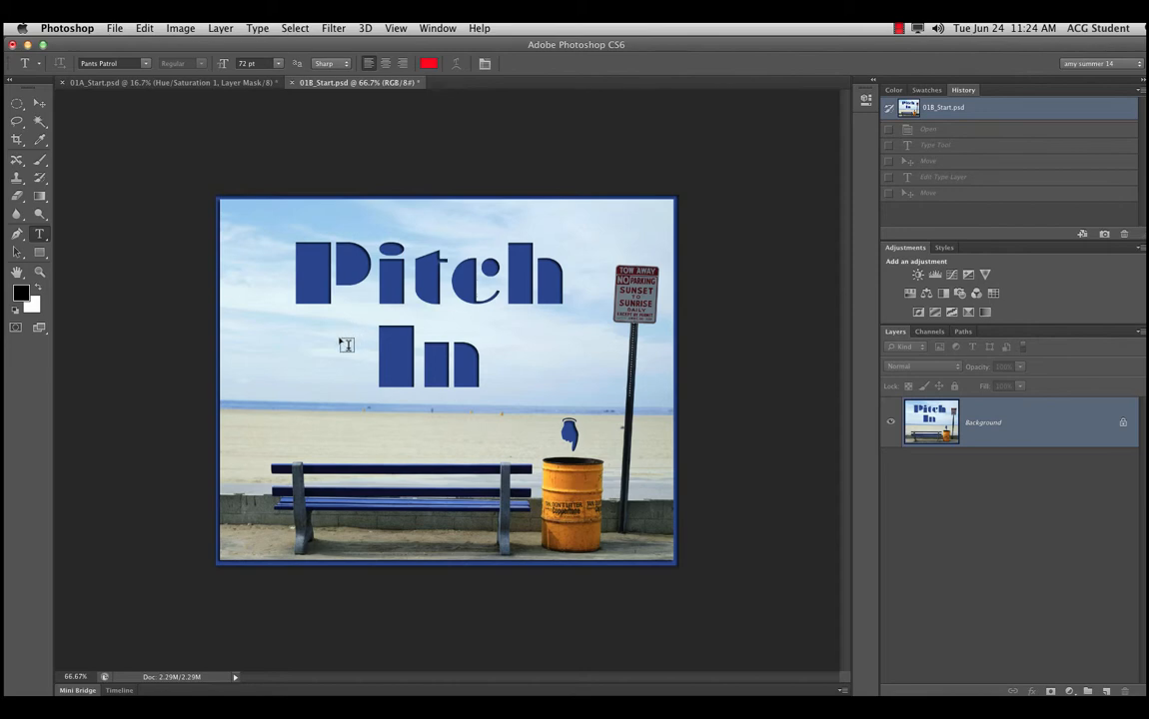
left_click(296, 417)
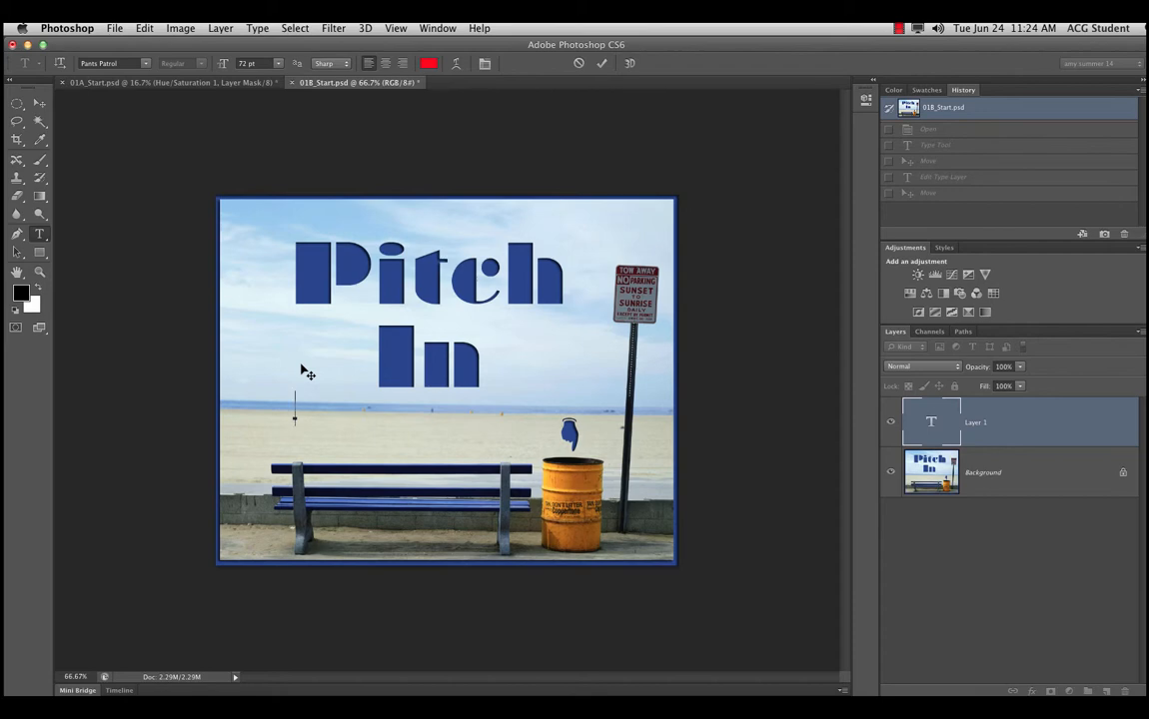
type("this is a tt")
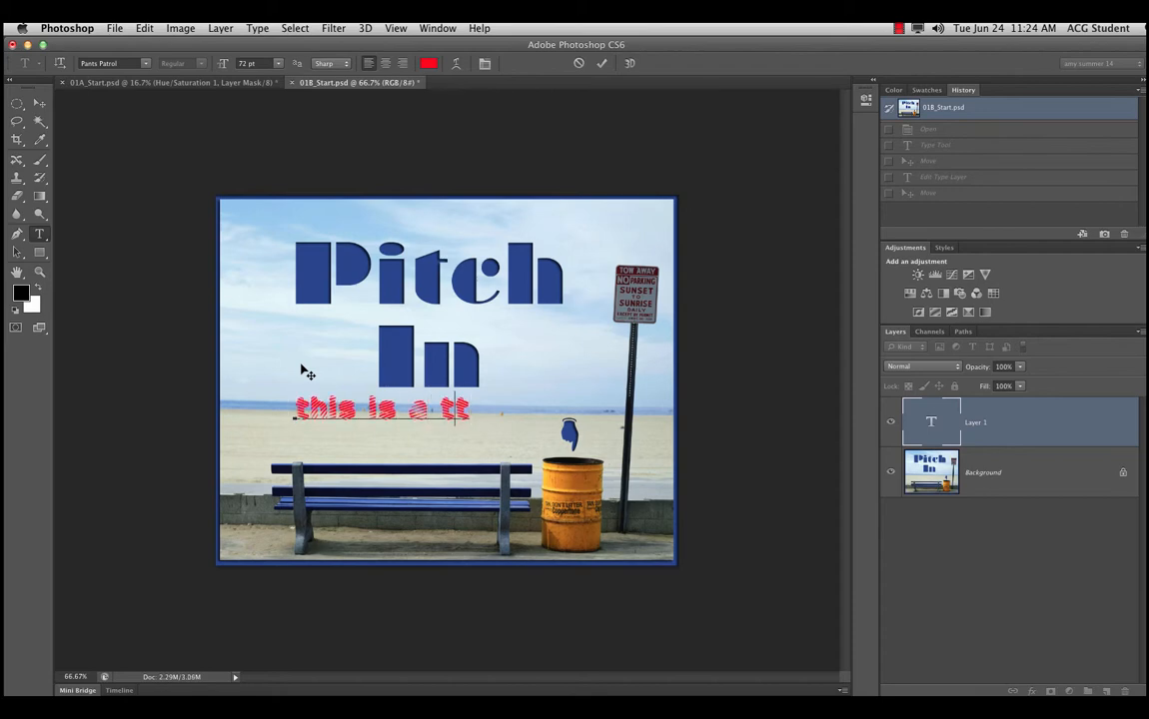
type("tle")
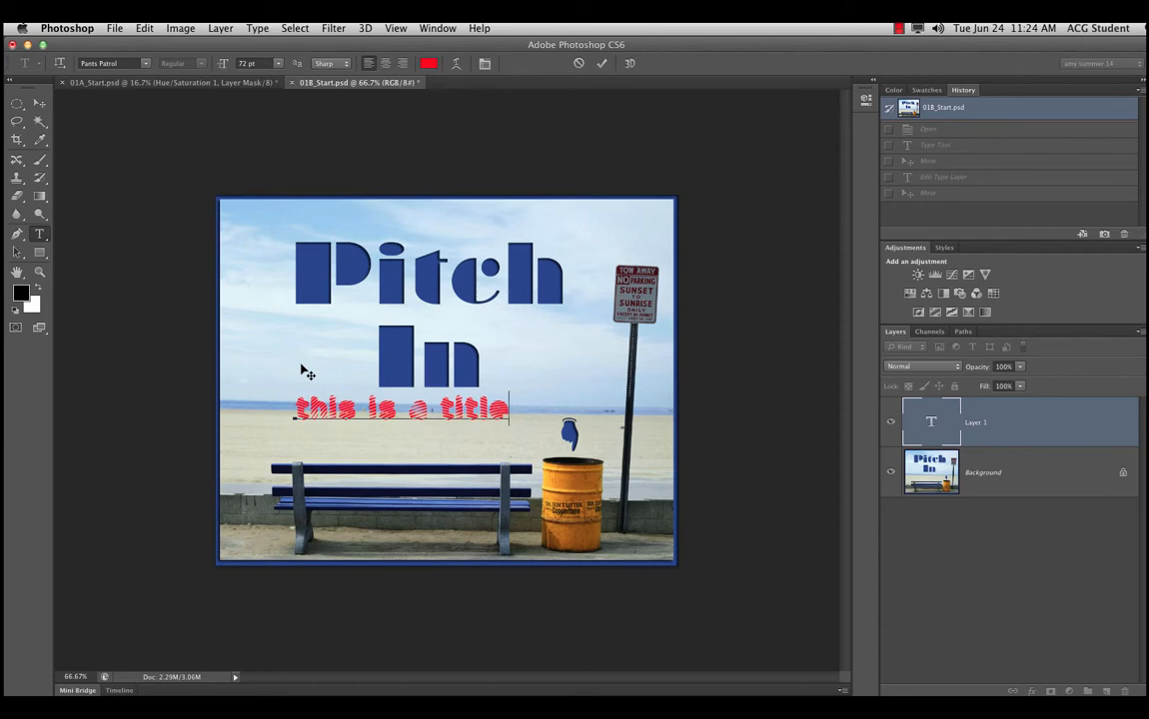
left_click(38, 104)
left_click_drag(464, 412, 448, 427)
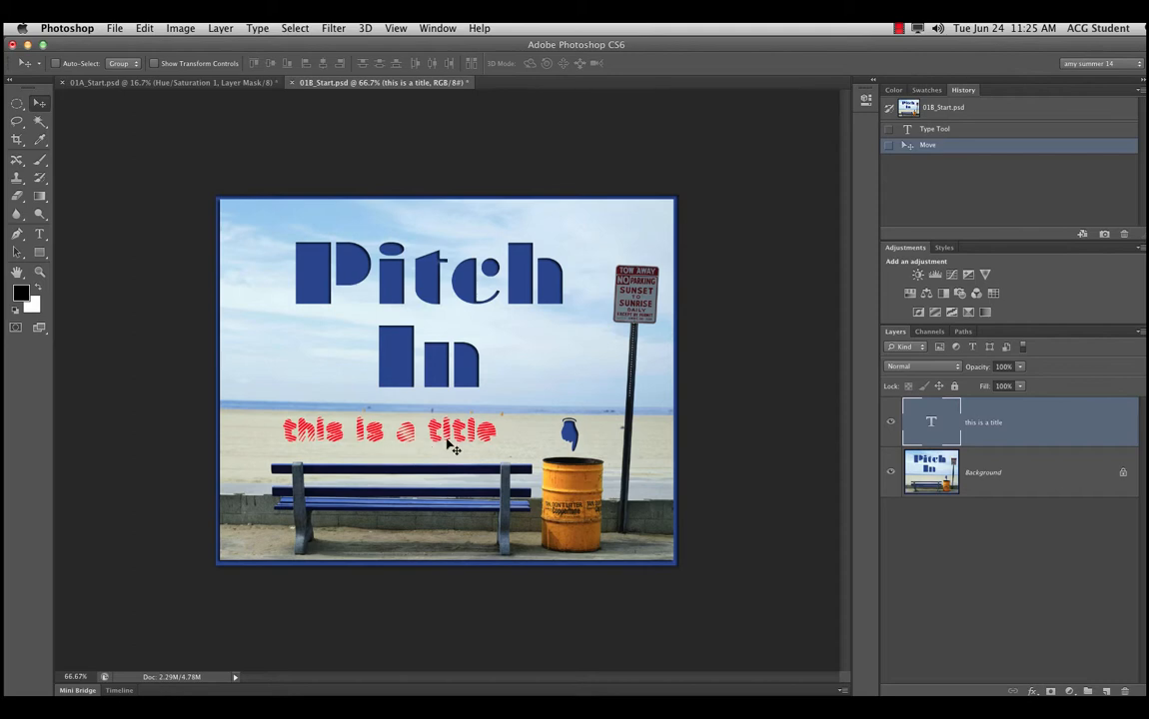
Select all of the title text for editing and display the character formatting options
double_click(932, 424)
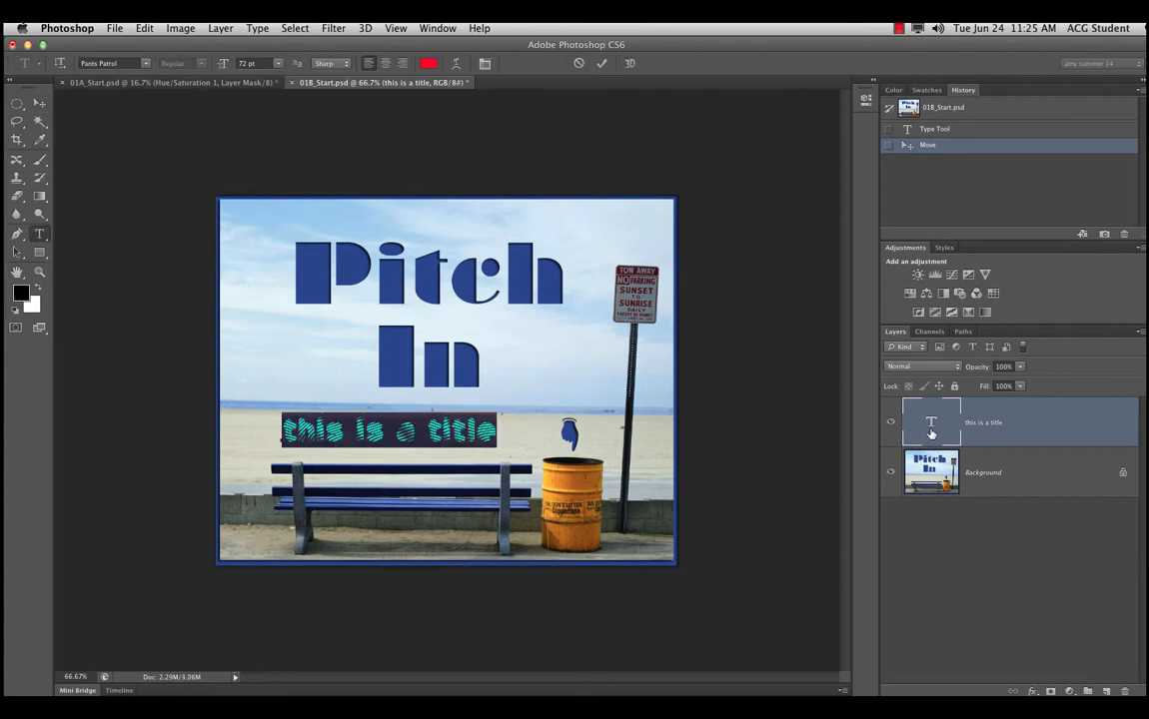
left_click(444, 27)
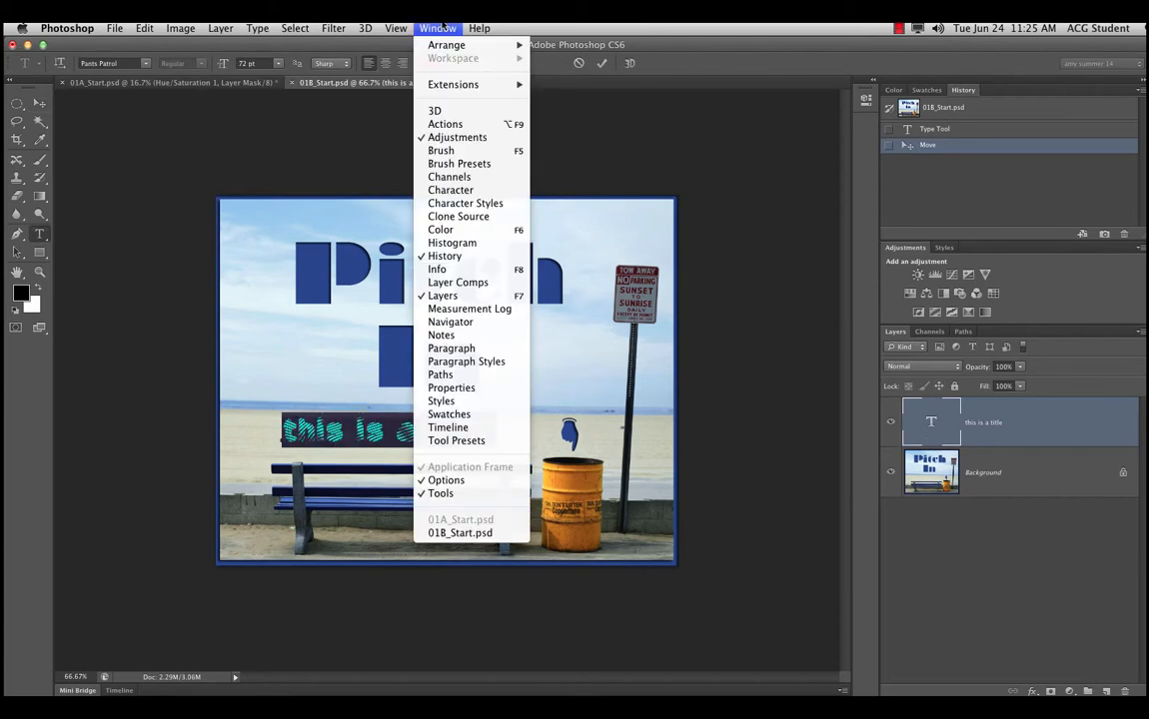
left_click(461, 203)
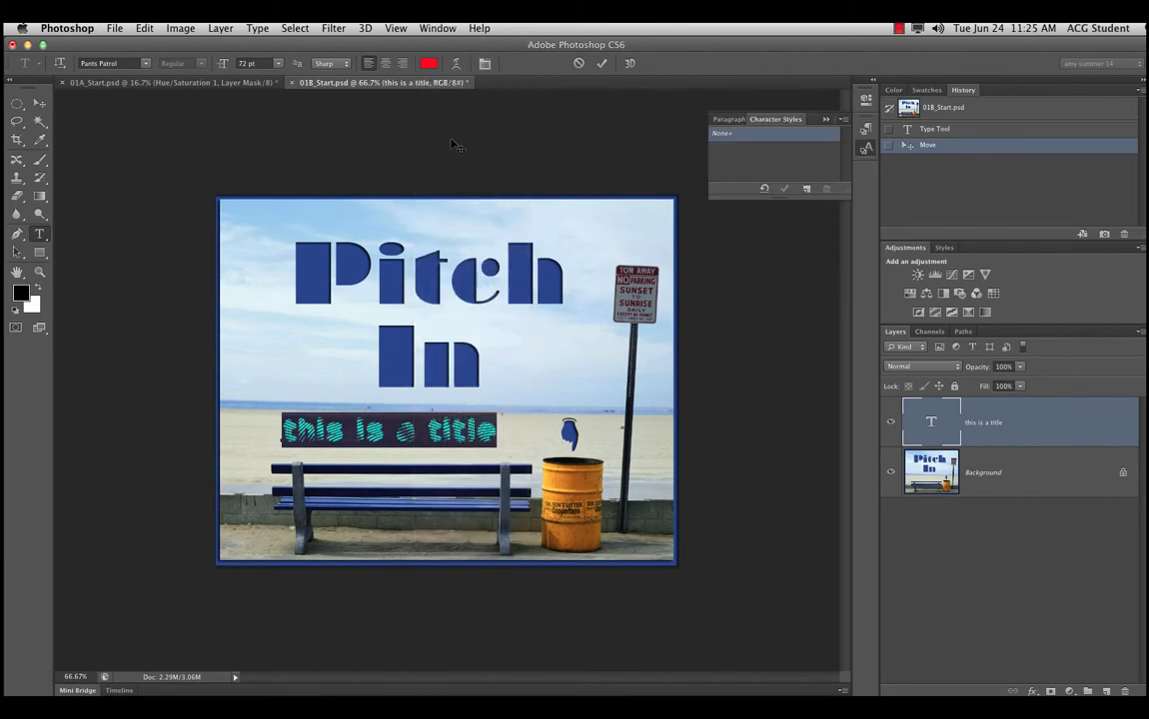
left_click(866, 147)
left_click(438, 28)
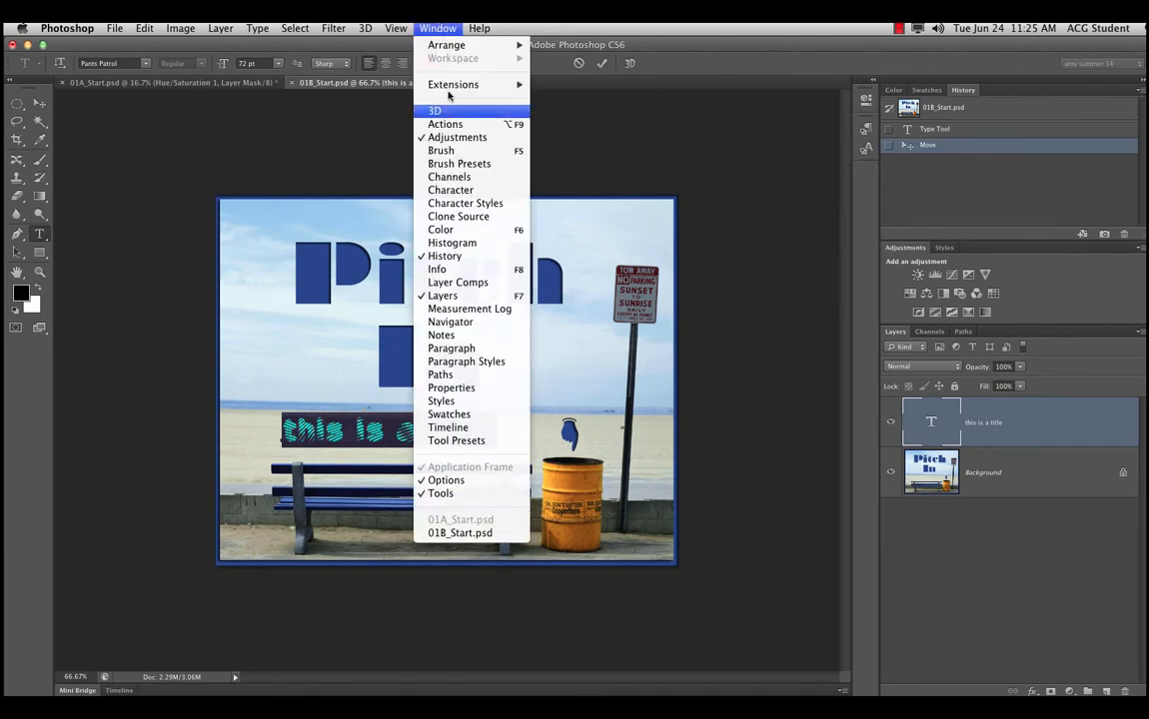
left_click(451, 189)
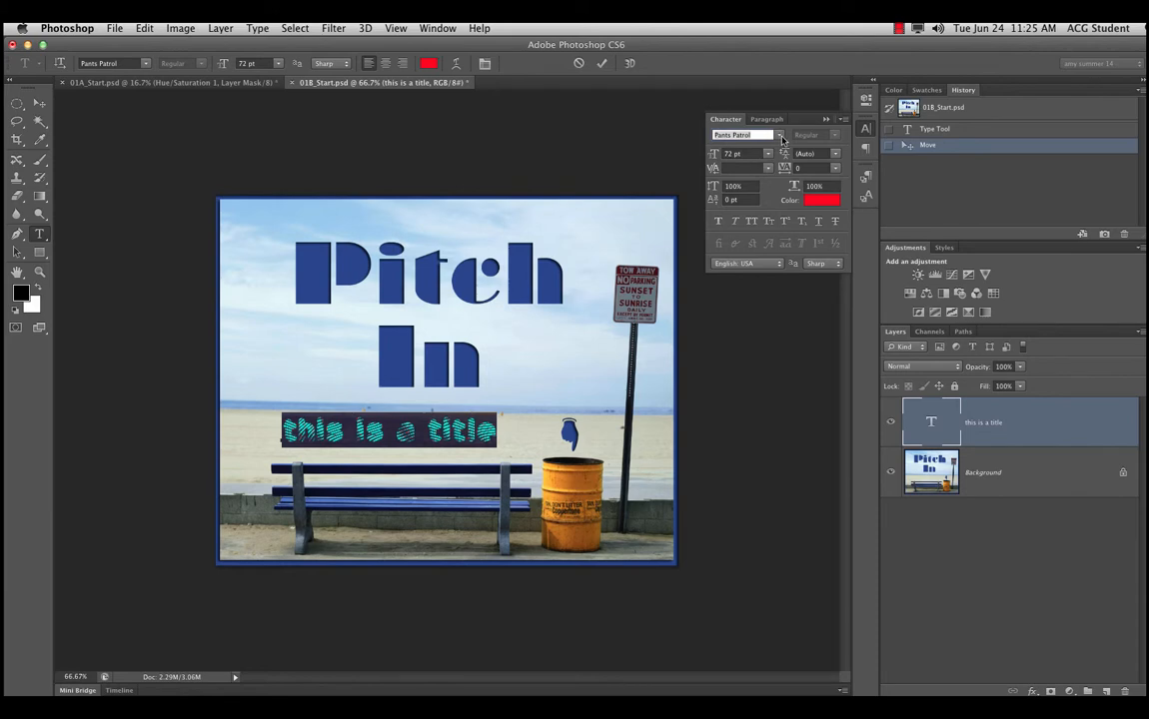
Try the Pray font on the selected title text and change the font to Optima
left_click(781, 136)
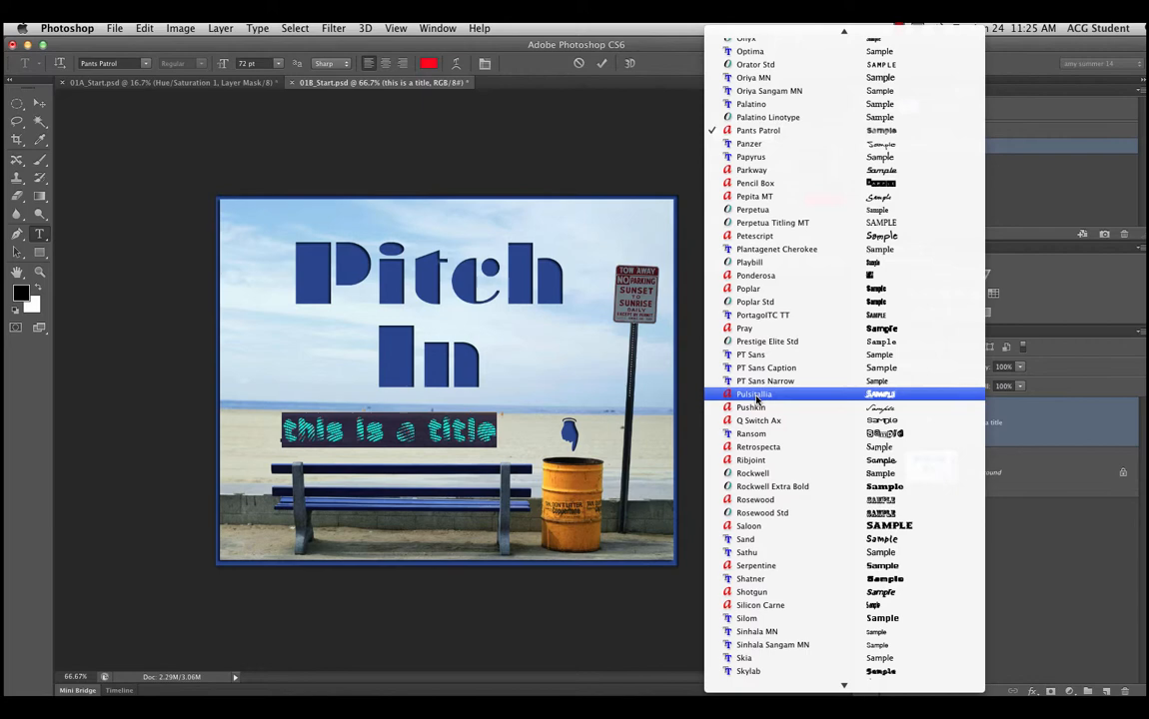
left_click(757, 327)
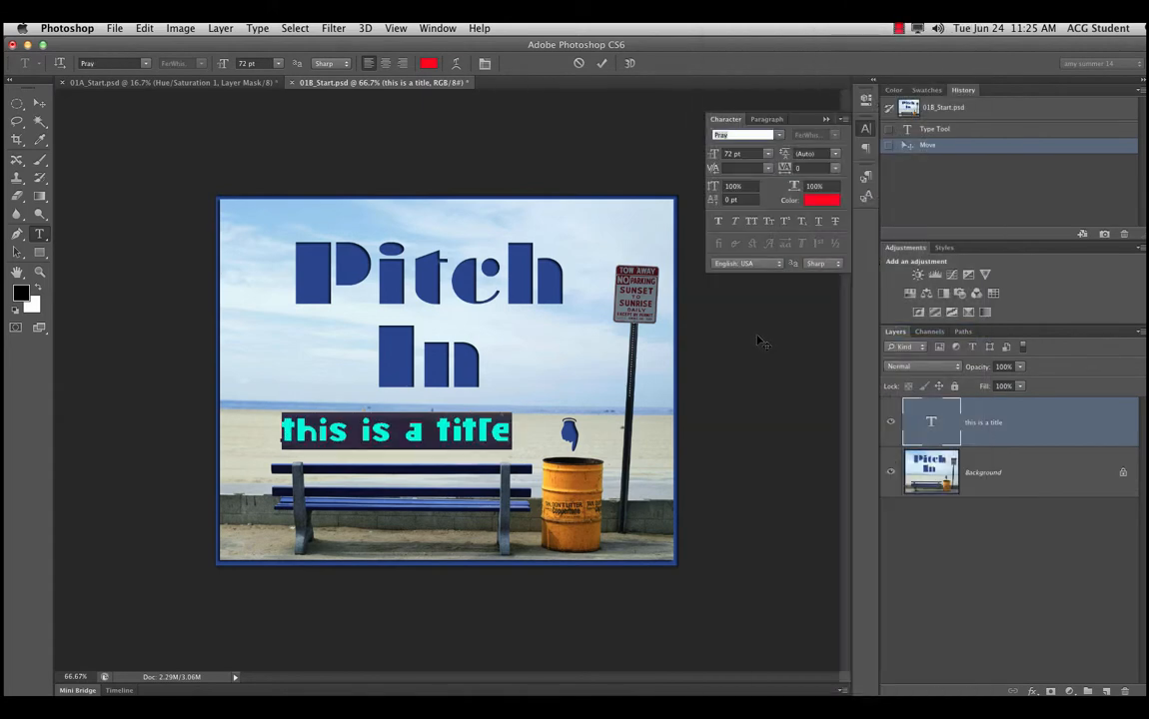
left_click(777, 136)
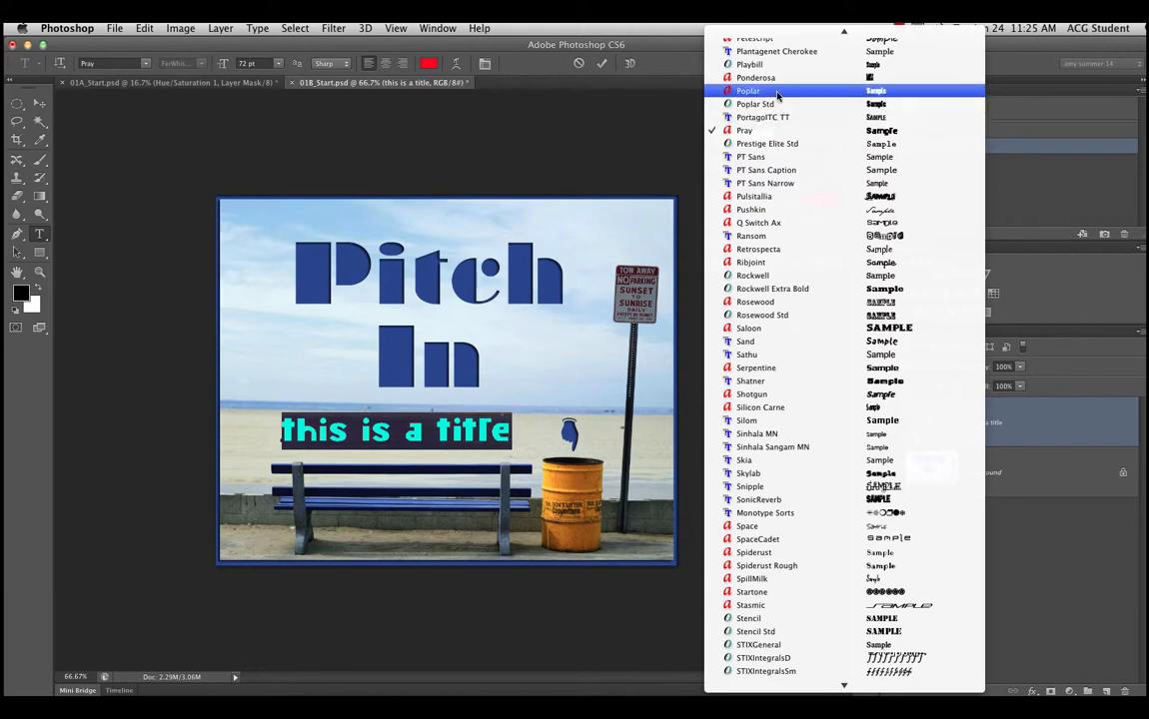
scroll(775, 80, "up", 5)
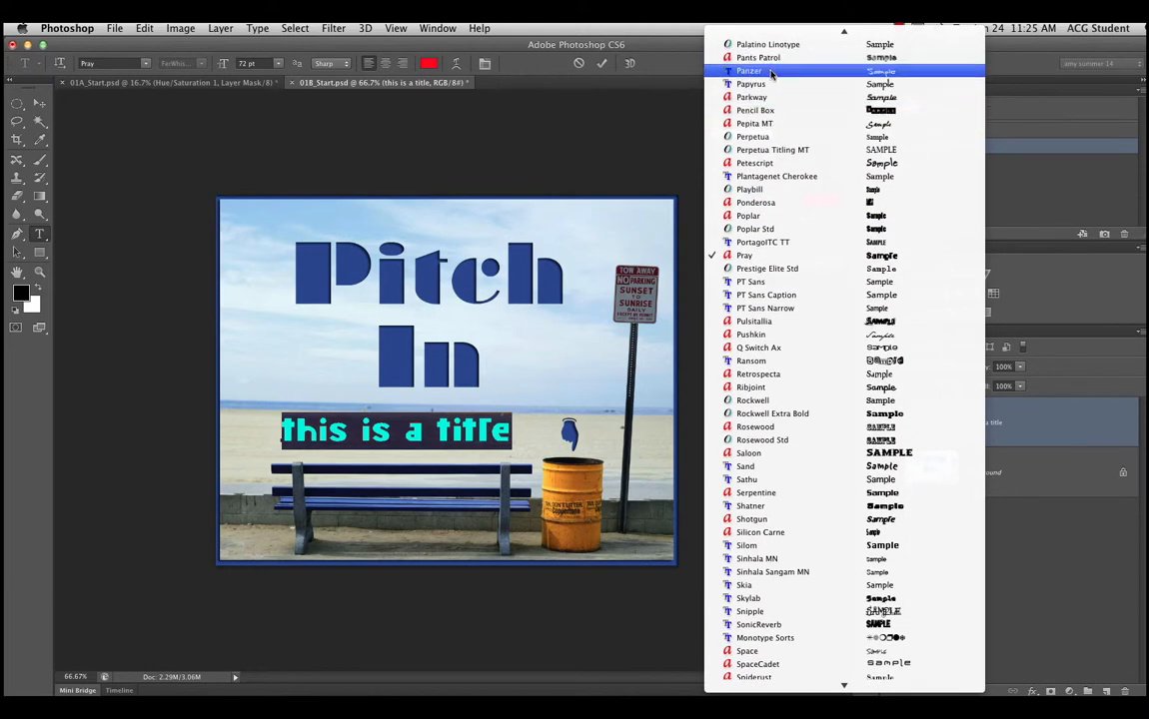
scroll(770, 86, "up", 6)
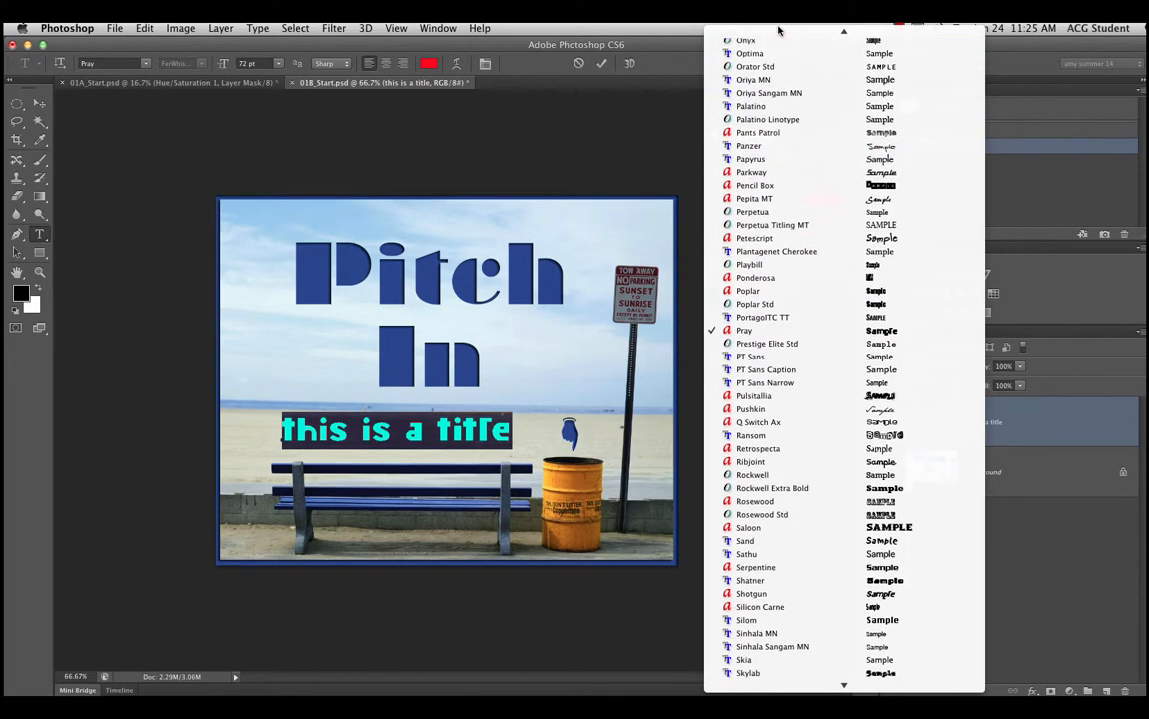
left_click(774, 144)
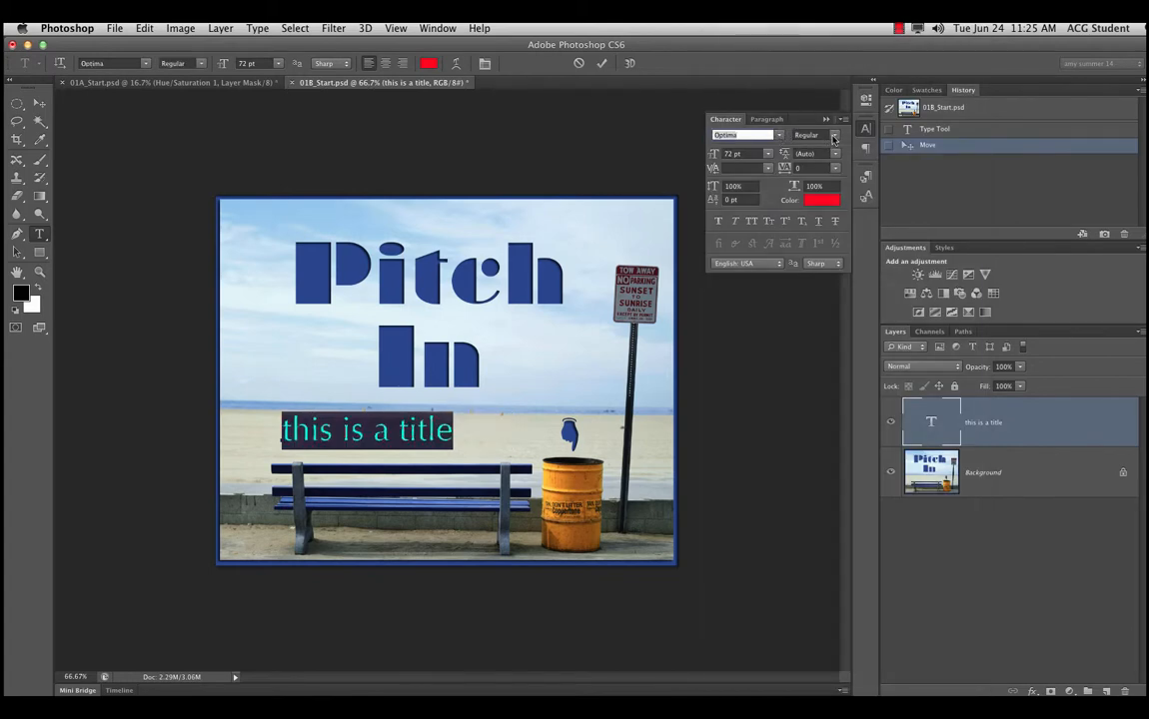
Try the Italic, Bold and Bold Italic styles on the title text and settle on Italic
left_click(834, 137)
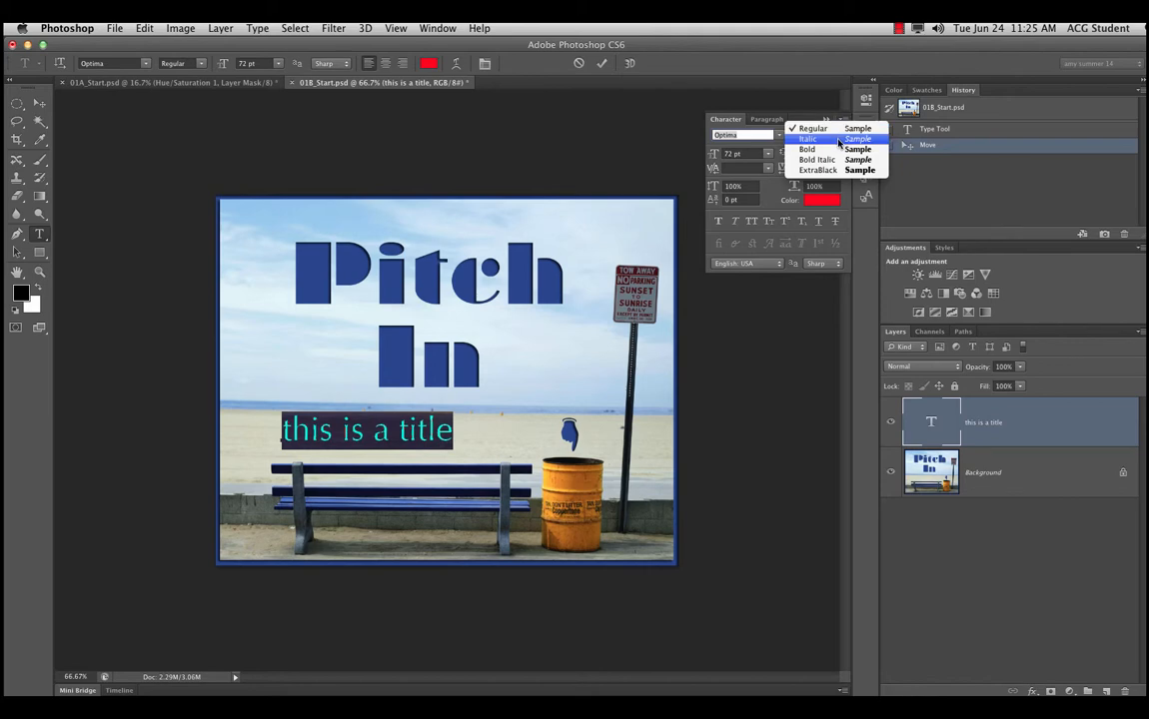
left_click(835, 141)
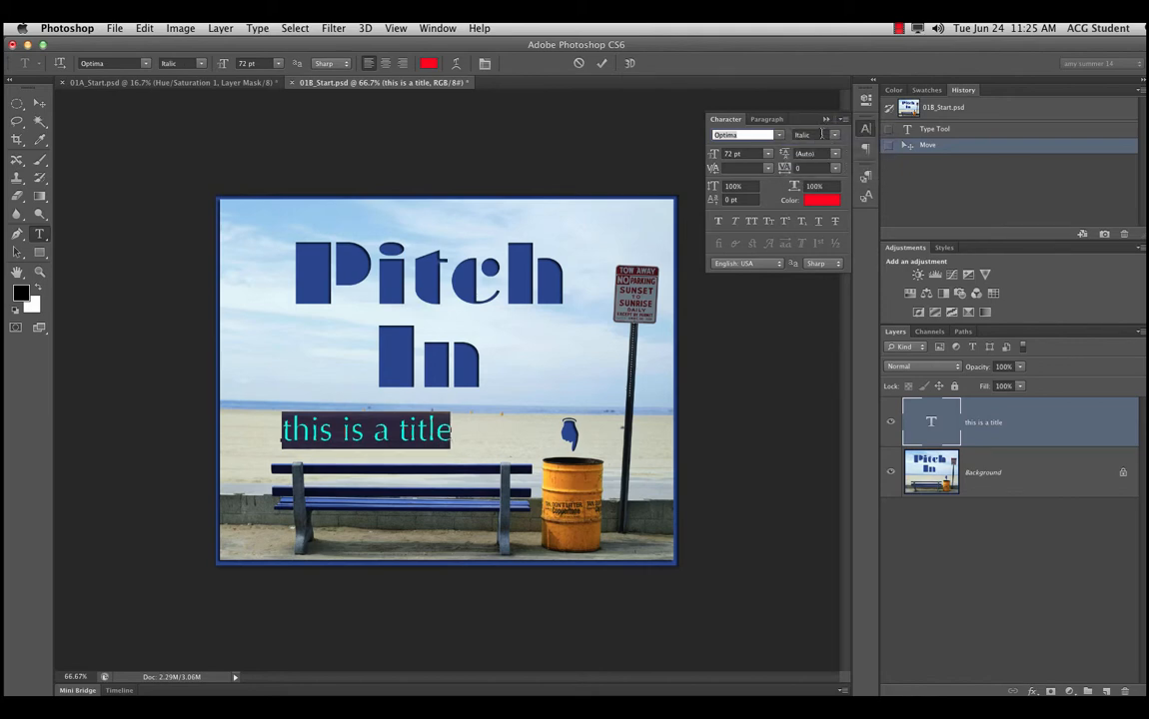
left_click(834, 135)
left_click(825, 149)
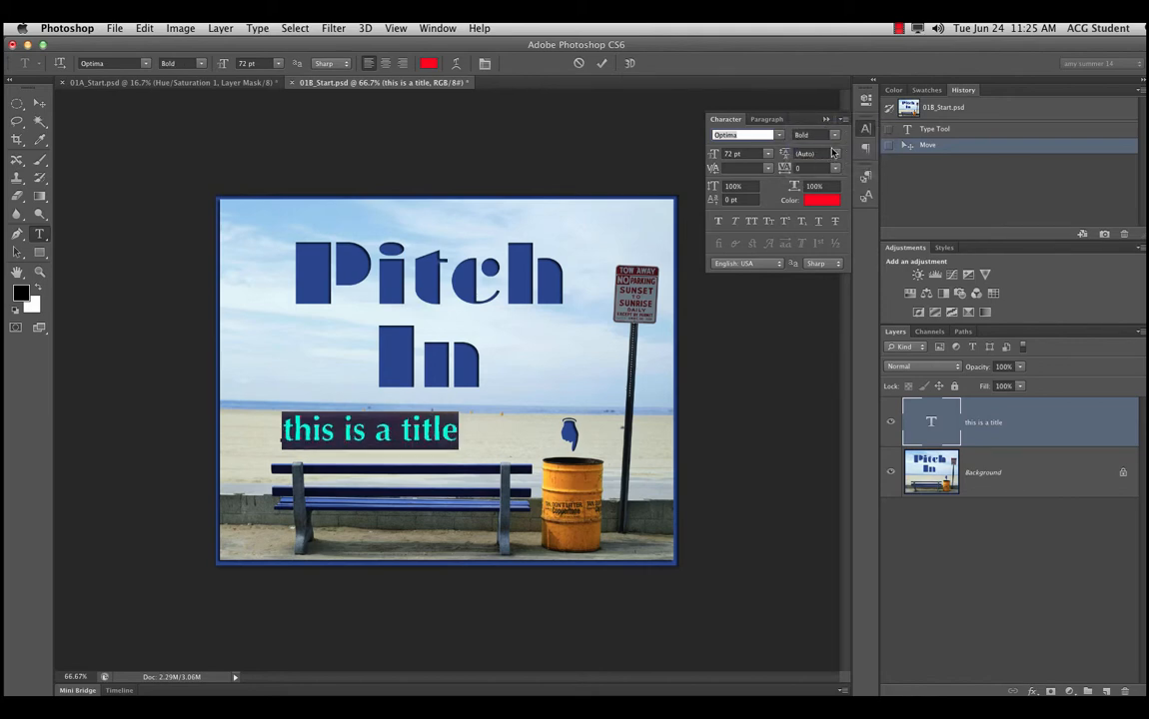
left_click(834, 135)
left_click(825, 161)
left_click(834, 134)
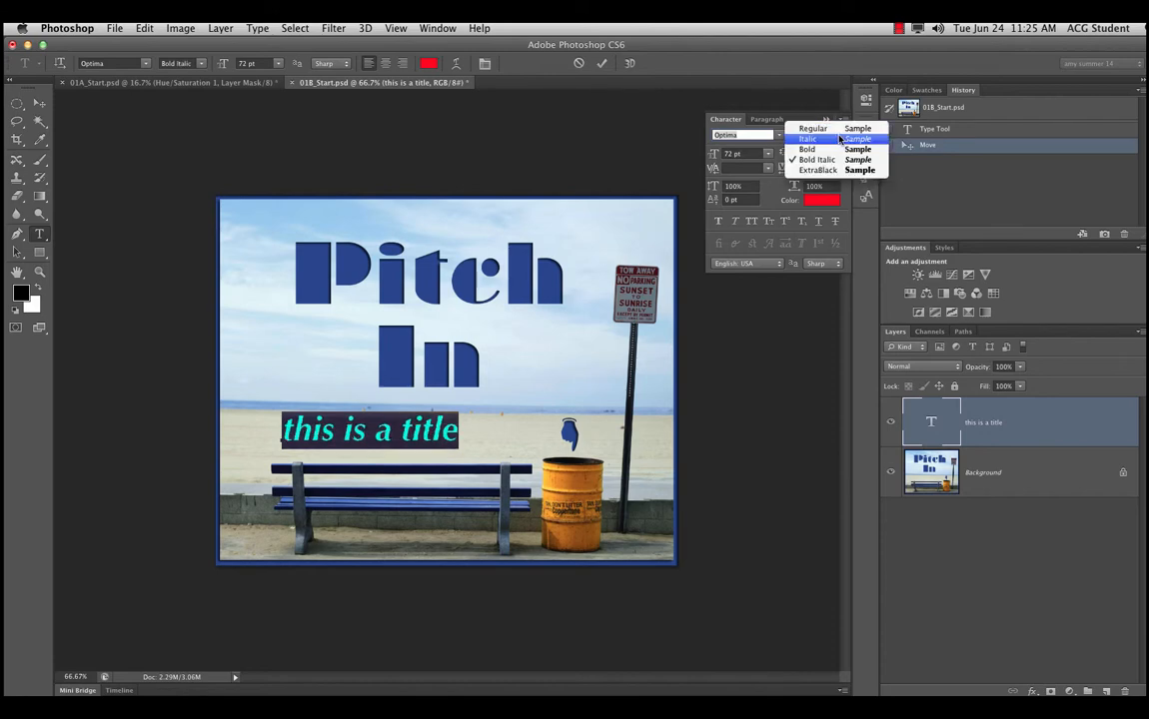
left_click(819, 175)
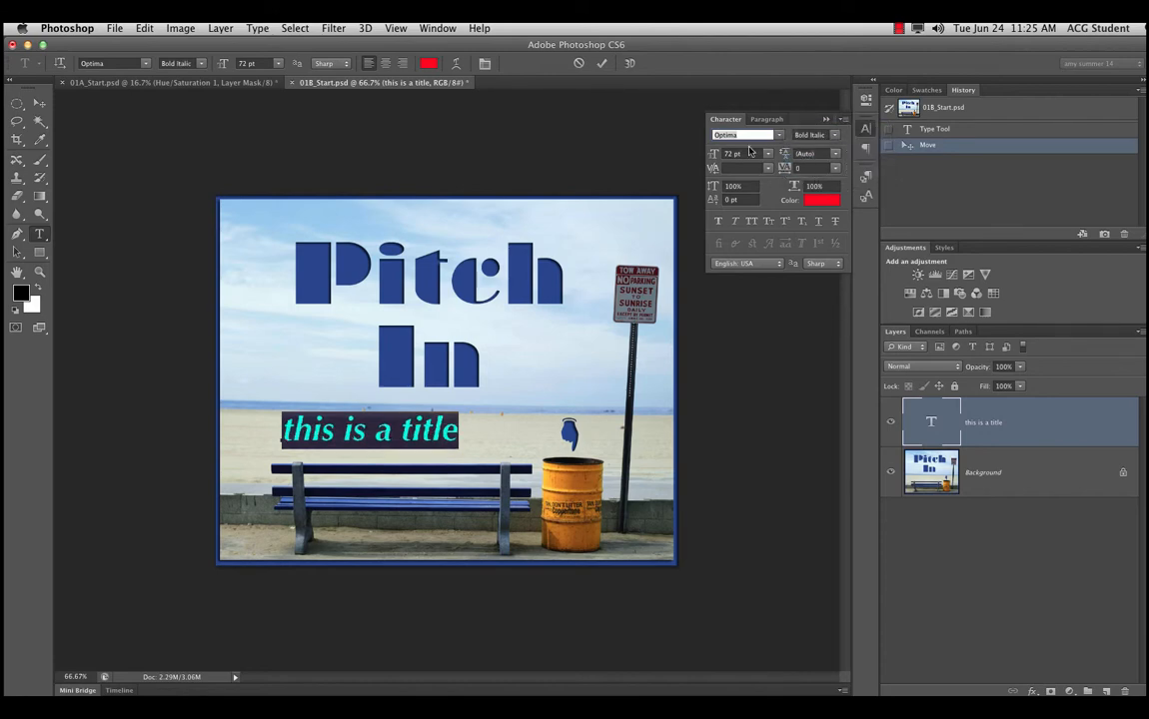
left_click(835, 137)
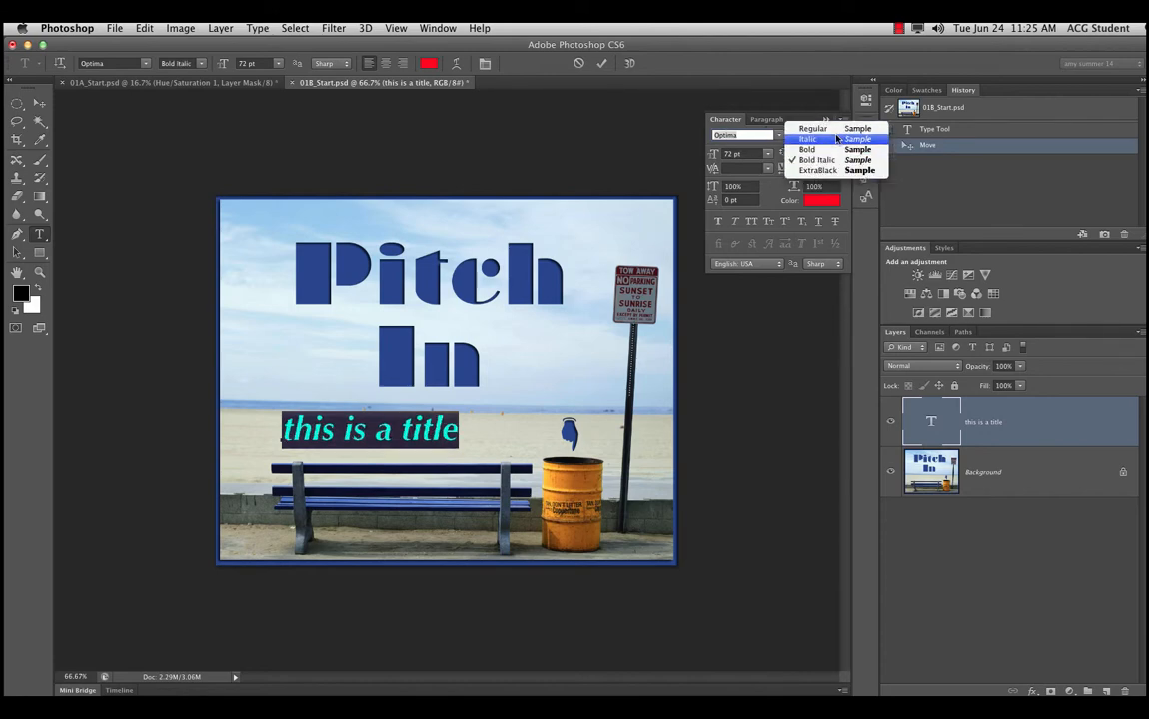
left_click(811, 138)
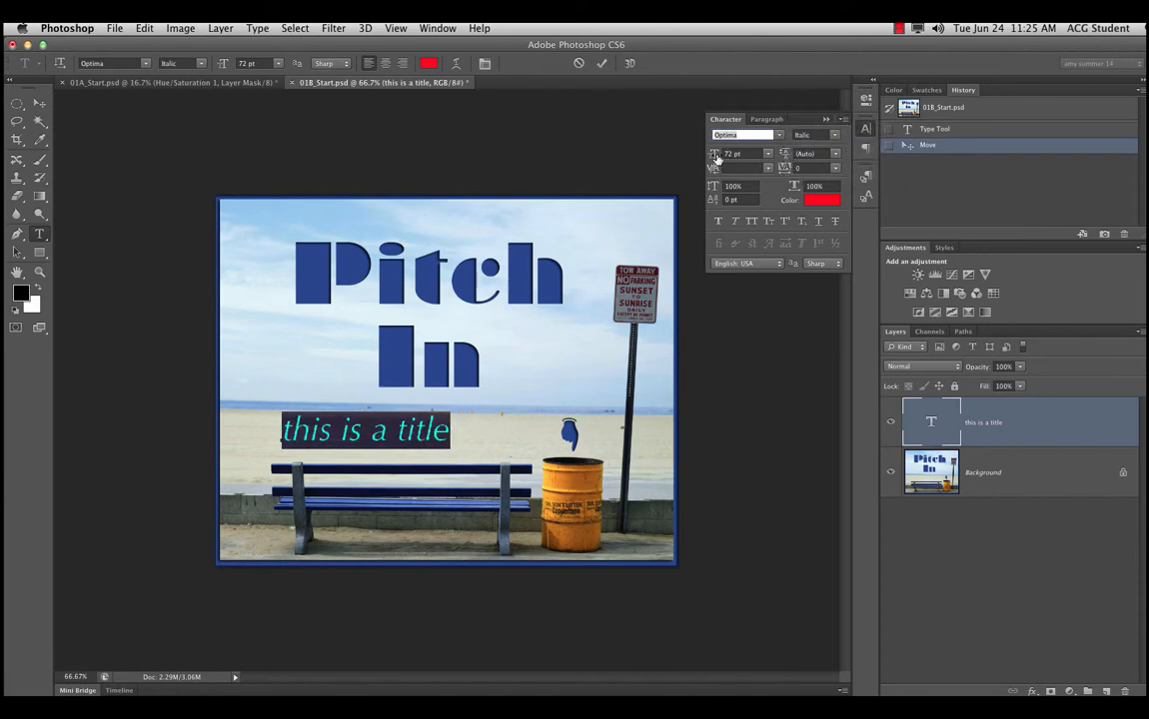
Set the title text's font size to 110 pt
left_click(768, 155)
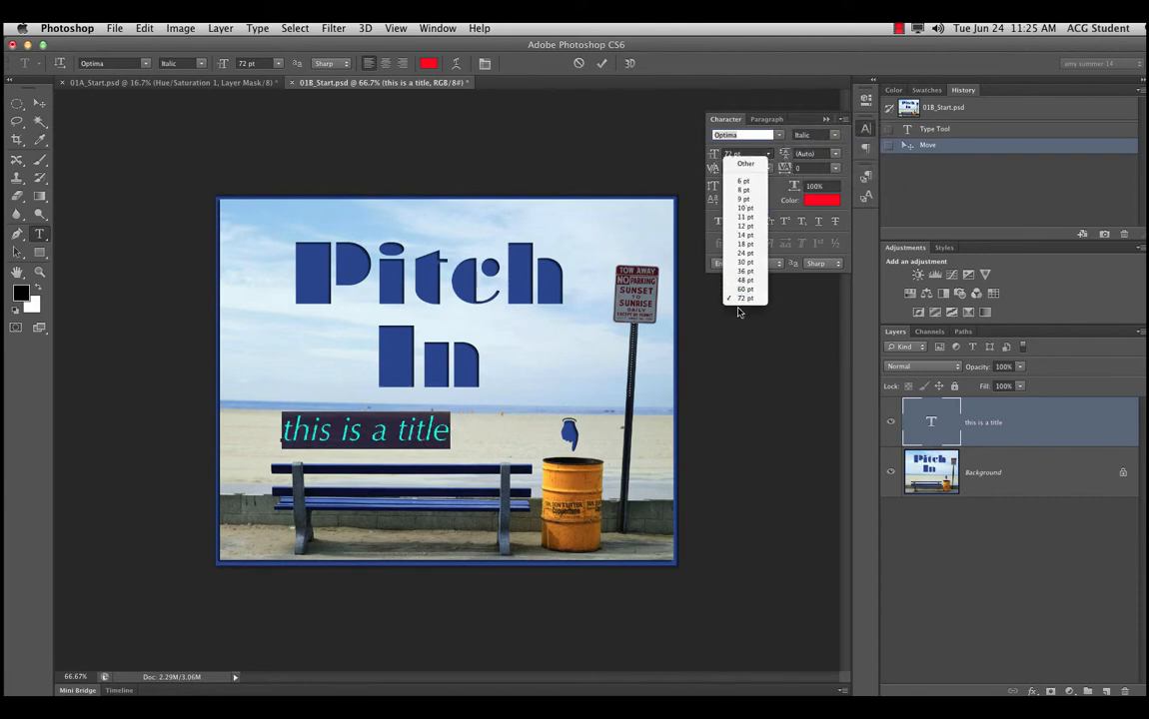
left_click(740, 296)
left_click(746, 153)
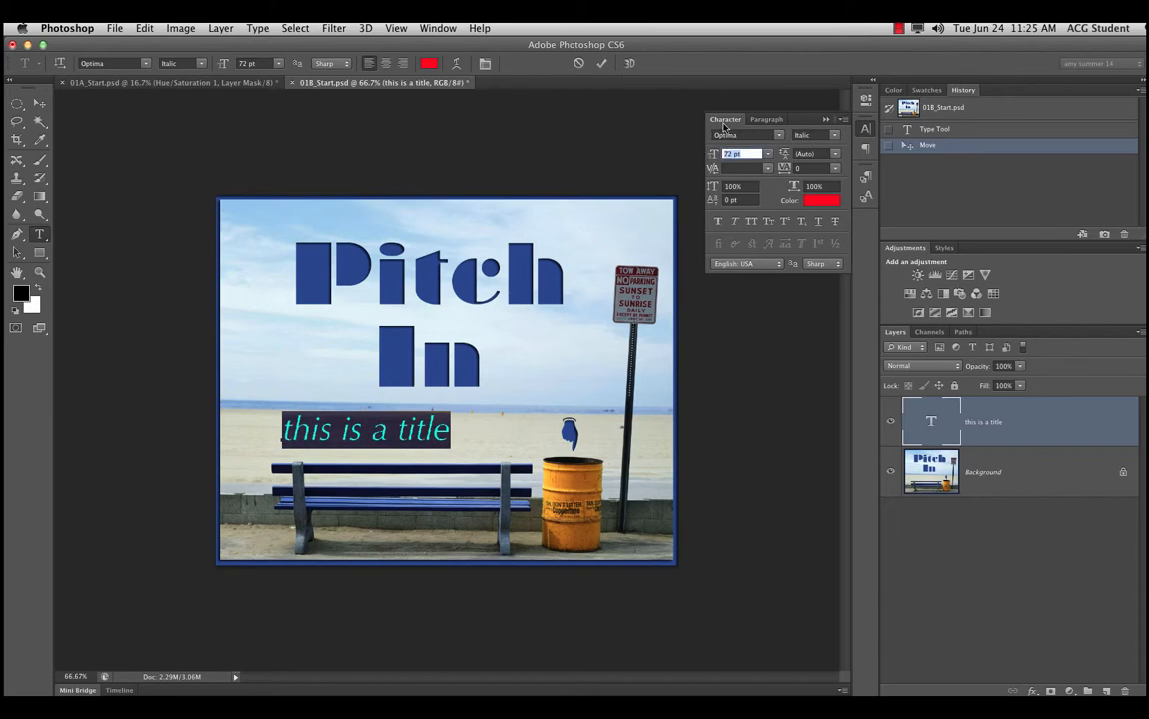
type("110")
key("Return")
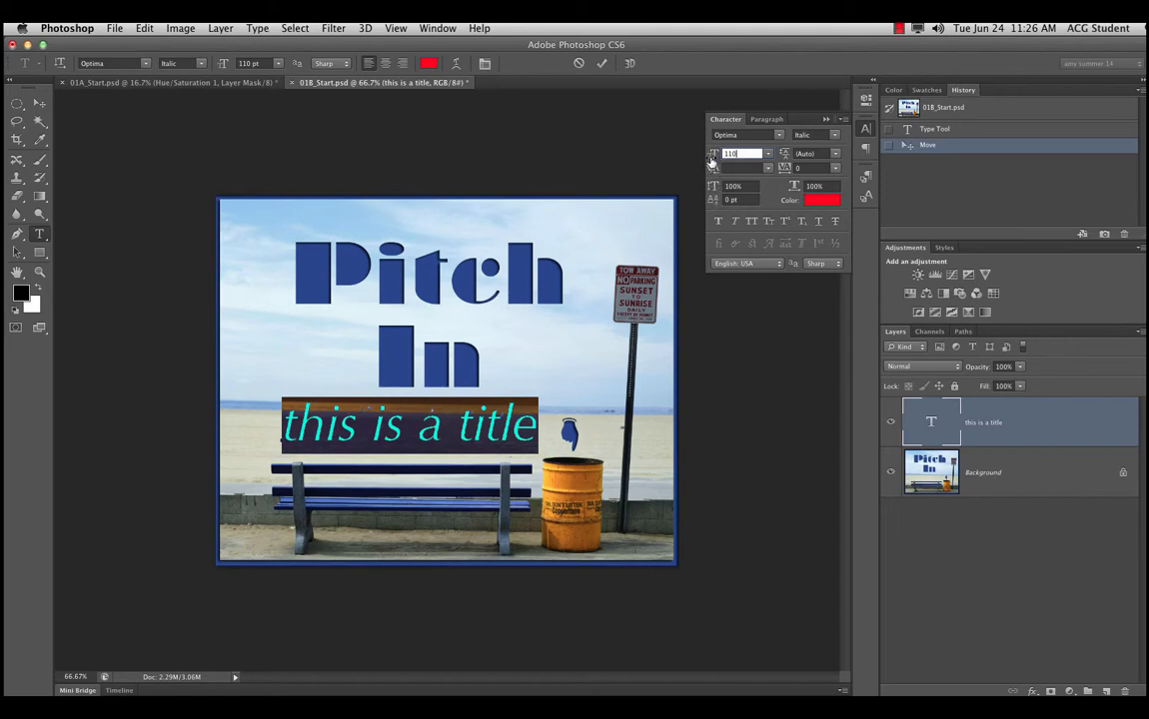
Fine-tune the title text's size interactively to 114 pt
left_click_drag(712, 157, 710, 156)
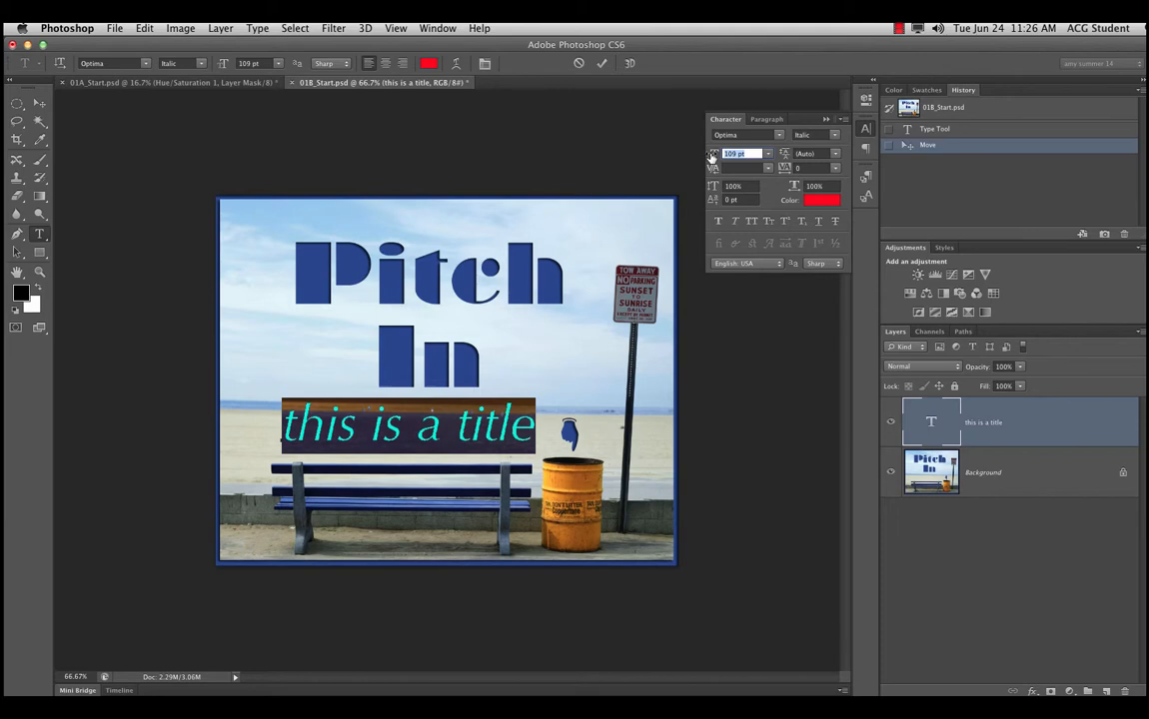
mouse_move(712, 157)
left_mouse_down()
mouse_move(698, 162)
mouse_move(742, 151)
mouse_move(715, 162)
left_mouse_up()
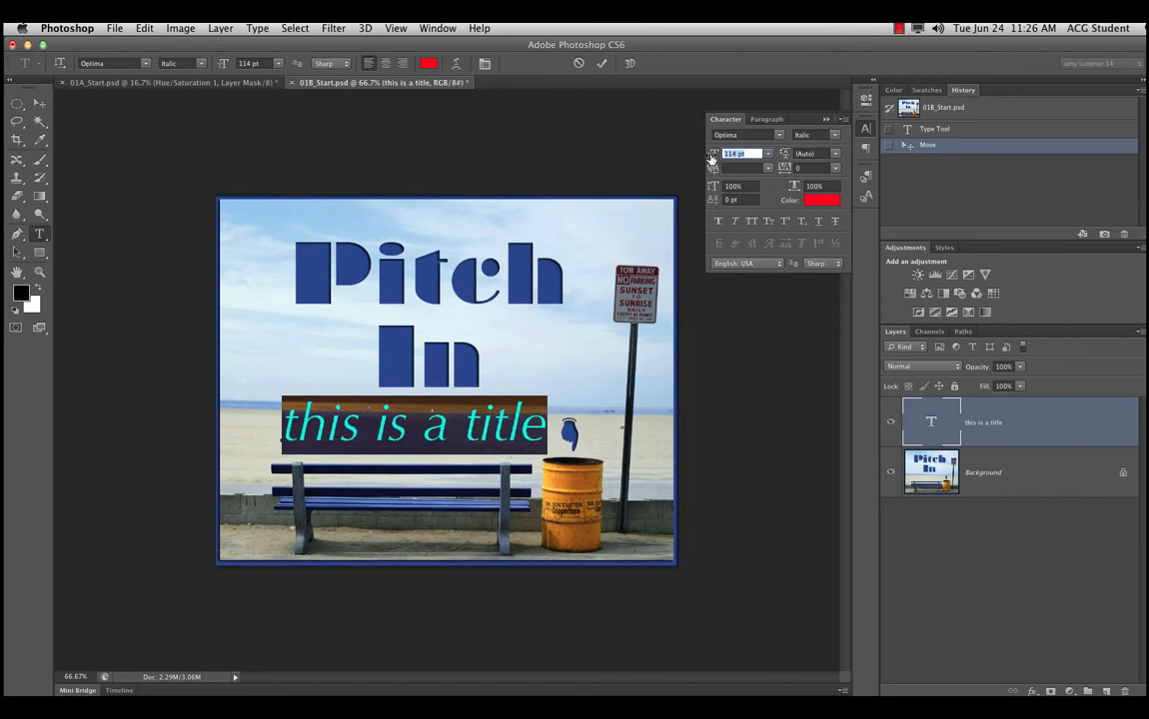
left_click_drag(713, 160, 715, 155)
Set the title text's tracking to 100, commit the edit and move the title left and slightly down
left_click(835, 168)
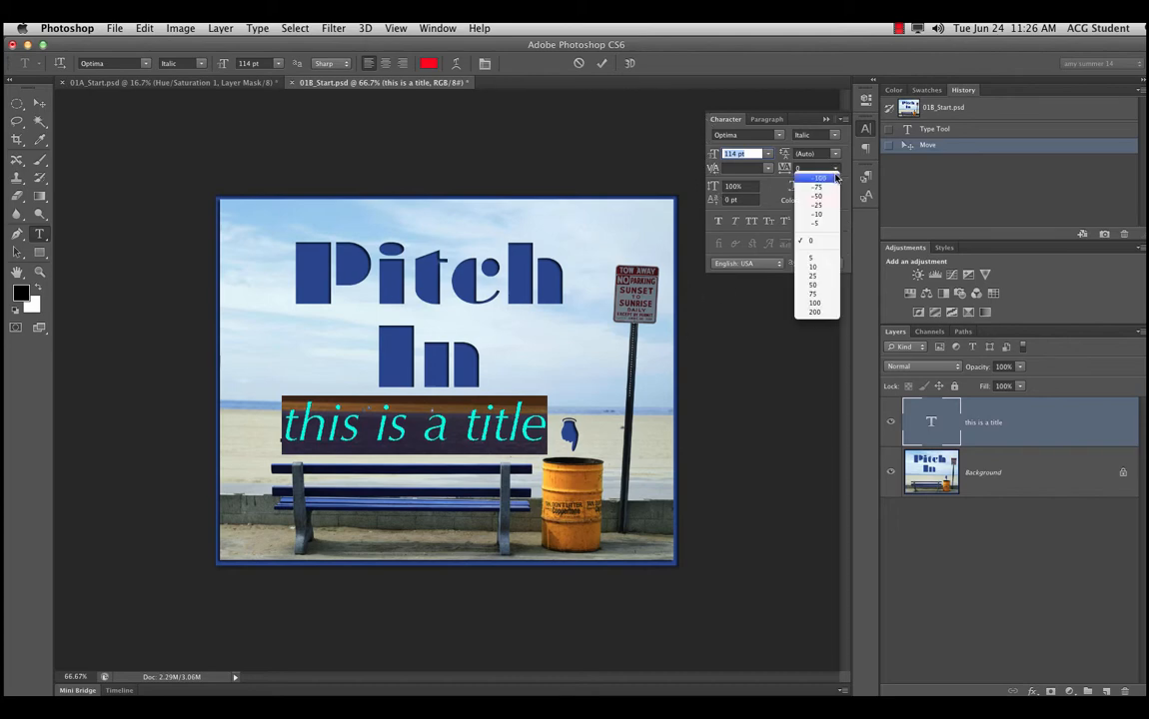
left_click(788, 175)
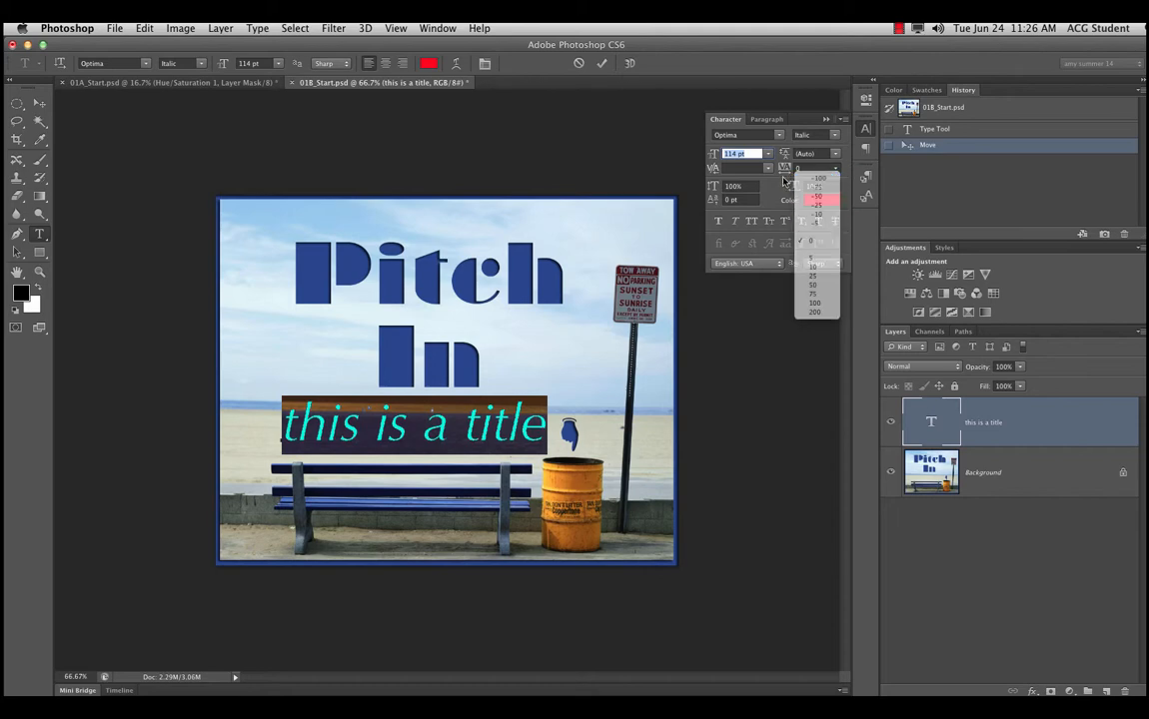
left_click(835, 168)
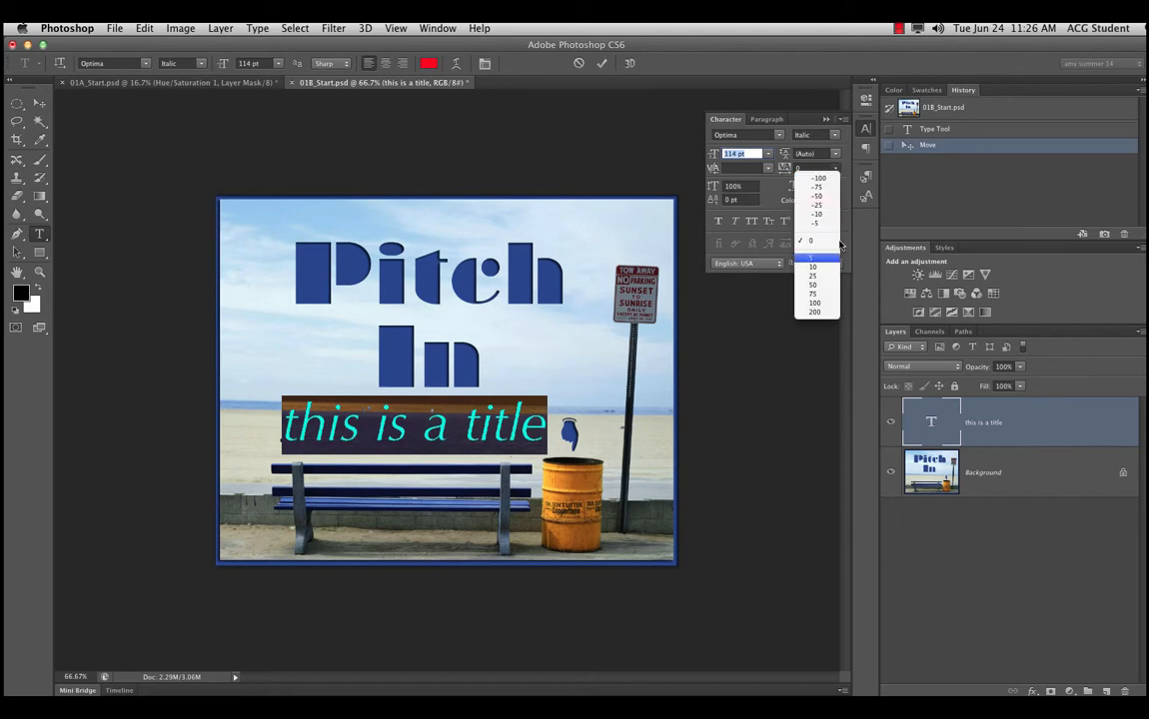
left_click(819, 302)
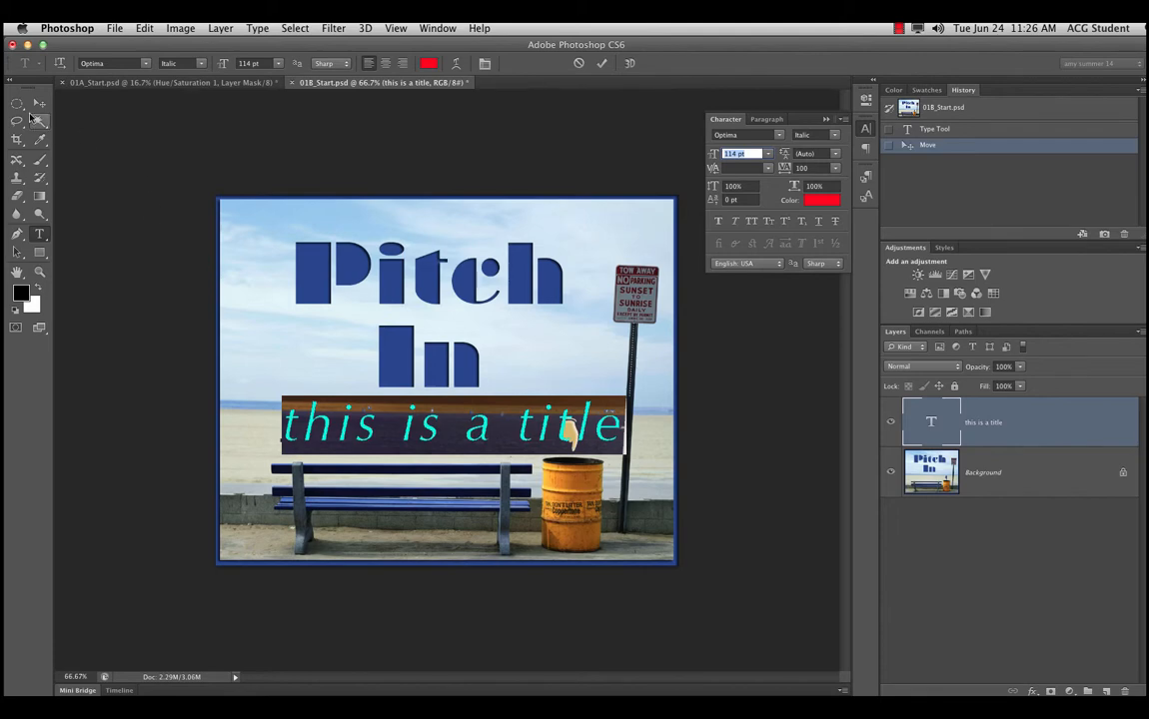
key("super+Return")
left_click_drag(470, 391, 421, 399)
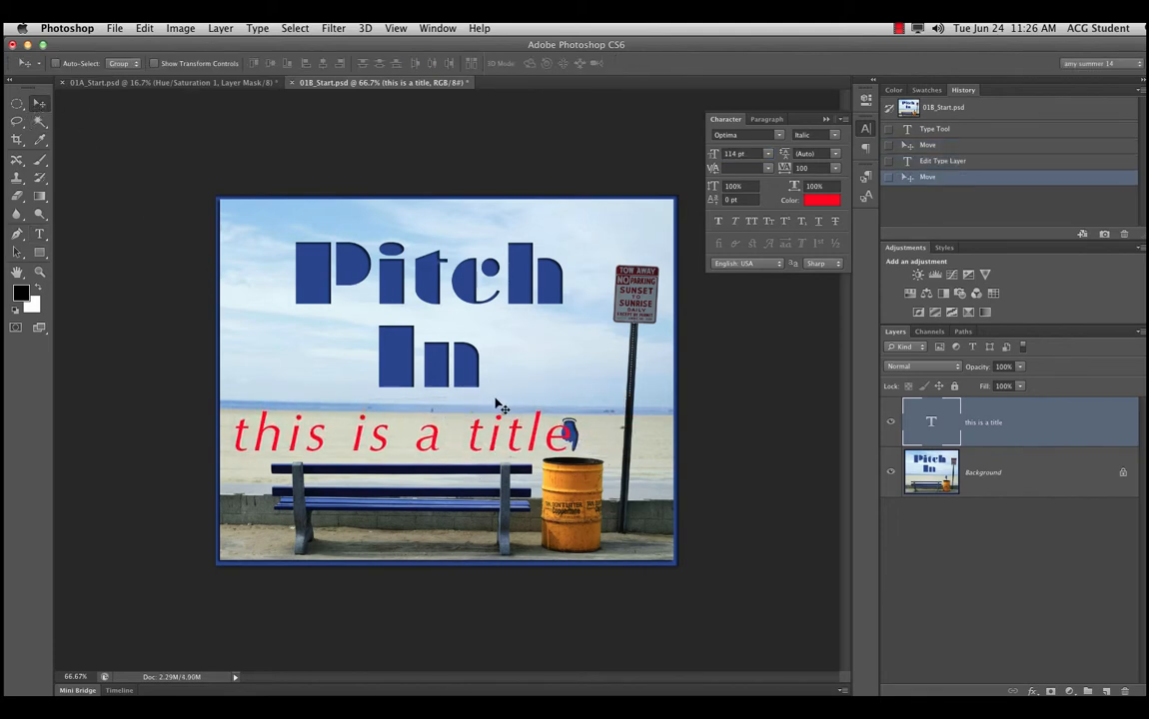
Examine the kerning options available for the whole title text
double_click(931, 423)
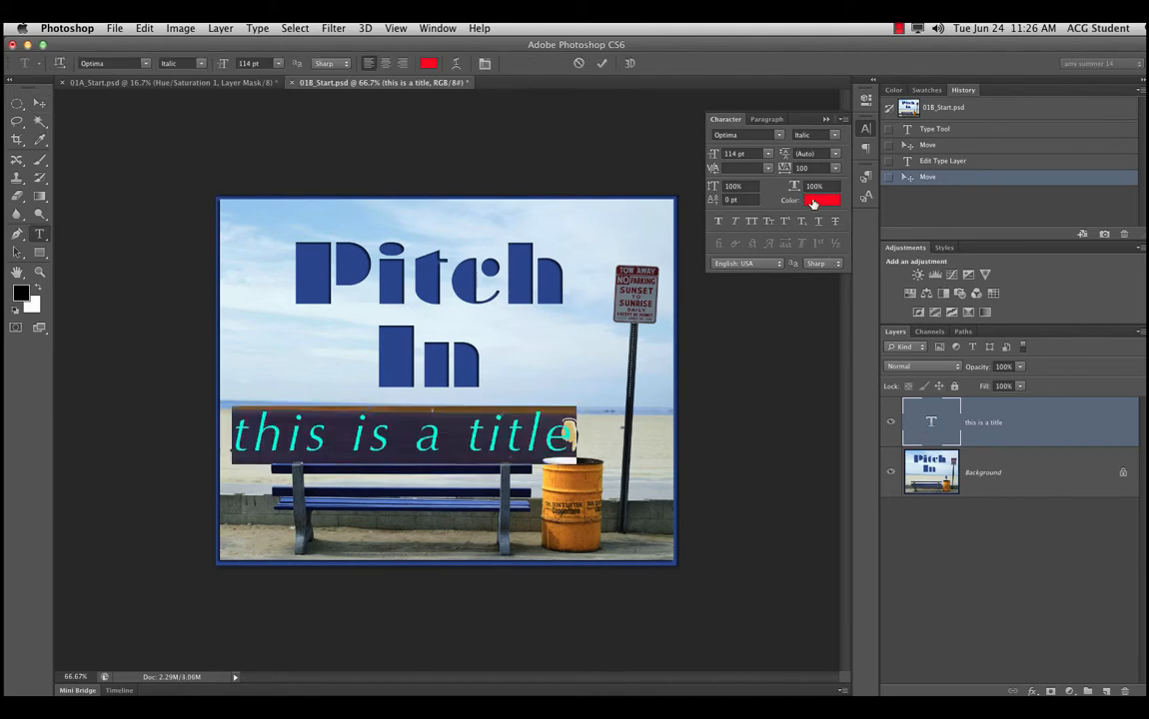
left_click(770, 168)
left_click(769, 168)
left_click(768, 169)
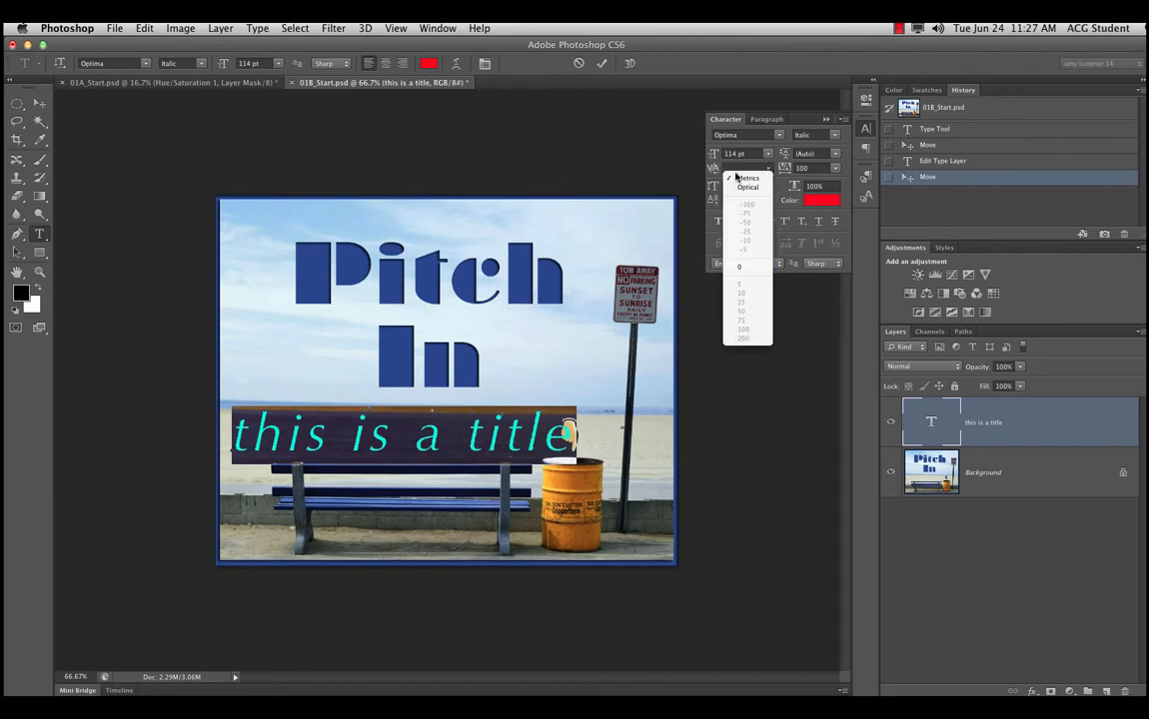
left_click(718, 163)
Try Optical kerning on the letters "tl" in the title, return them to Metrics and commit the edit
left_click(507, 434)
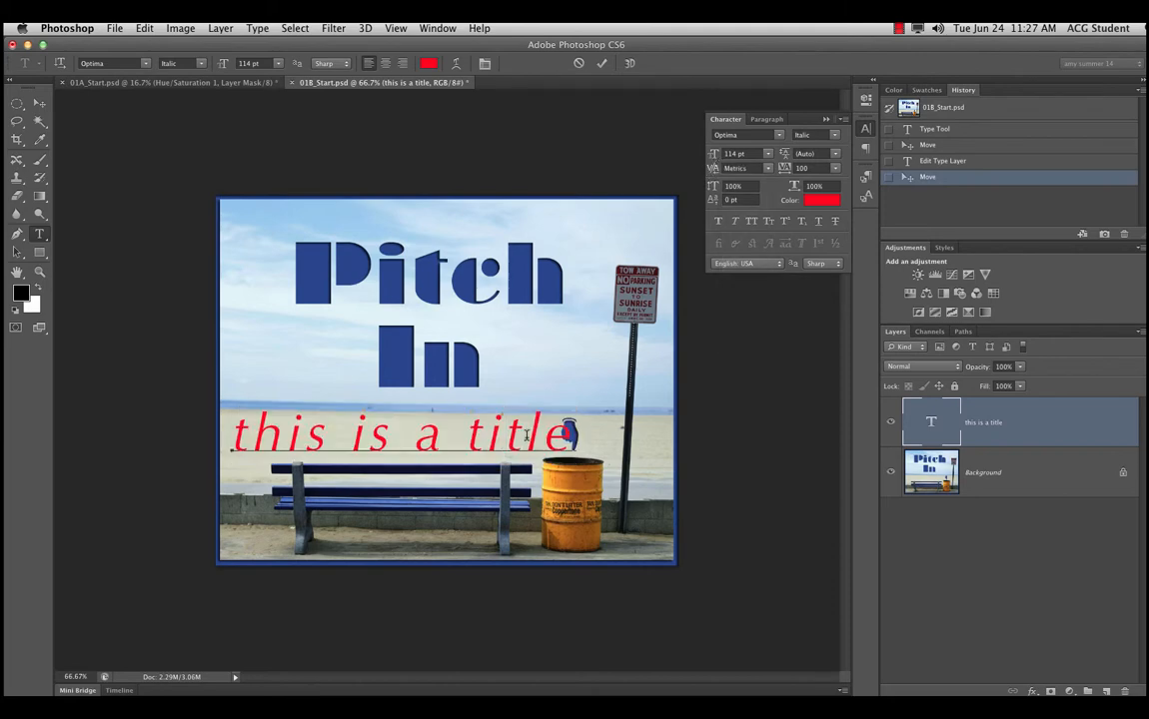
left_click_drag(542, 432, 510, 440)
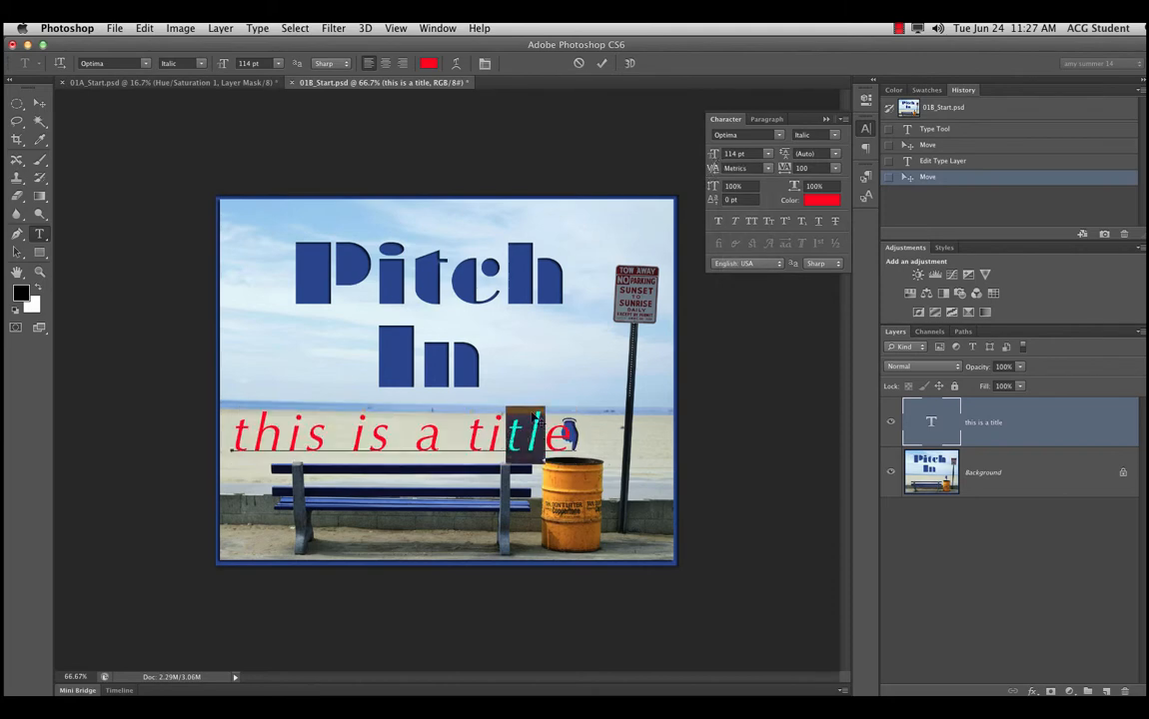
left_click(768, 169)
left_click(761, 188)
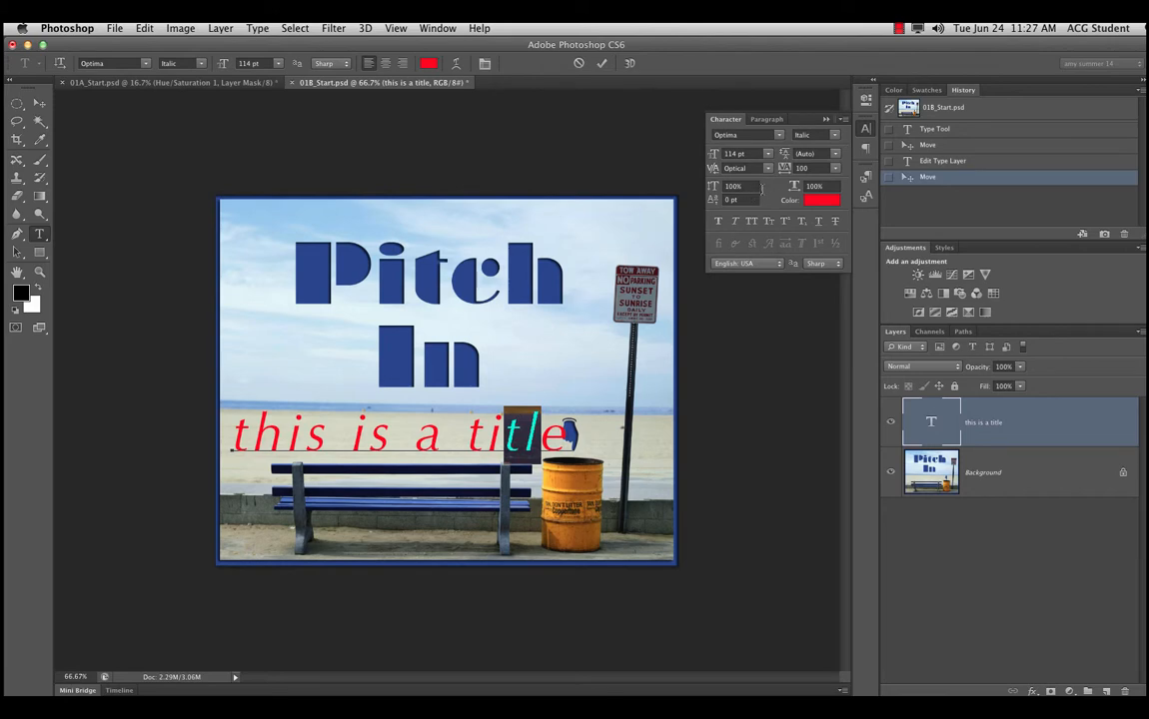
left_click(766, 168)
left_click(739, 161)
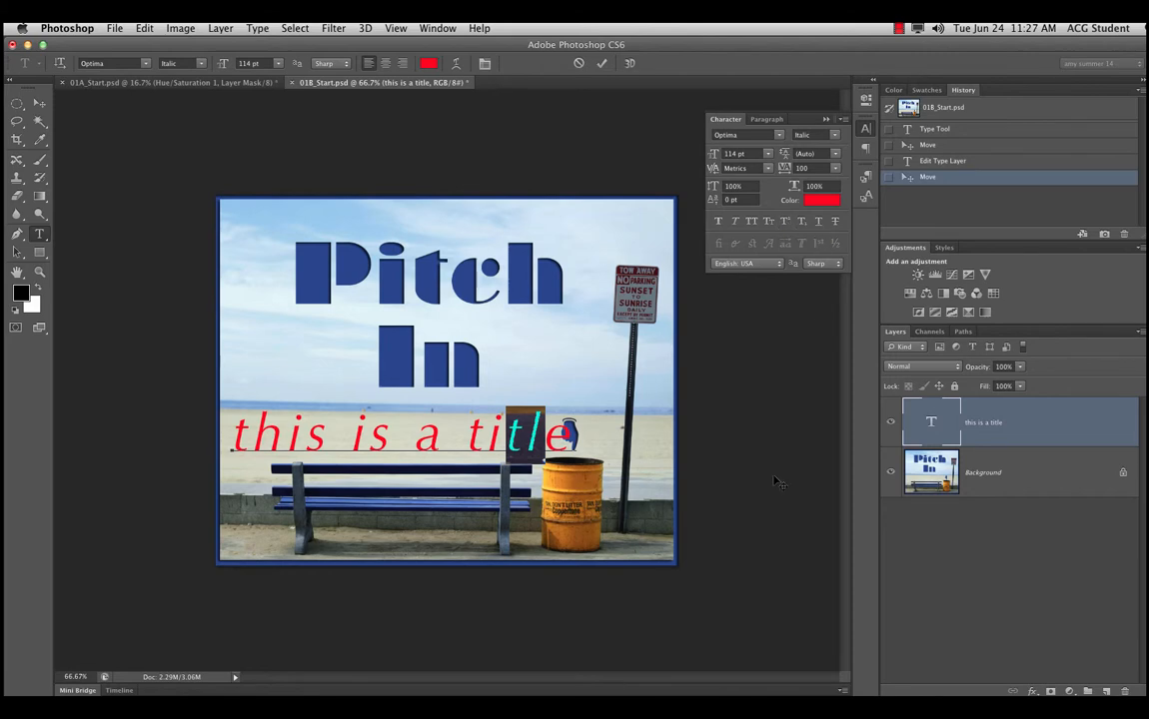
left_click(39, 103)
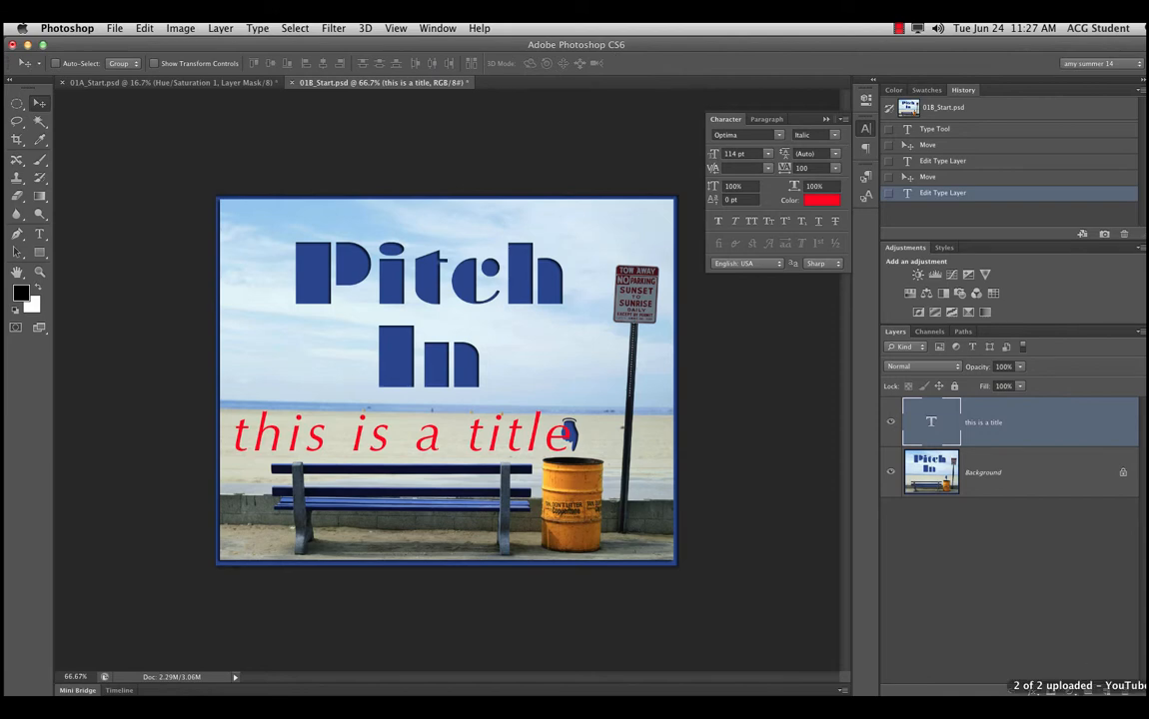
Switch to Chrome and open the New York Times website in a new tab by searching for "nytimes"
left_click(1078, 694)
left_click(535, 51)
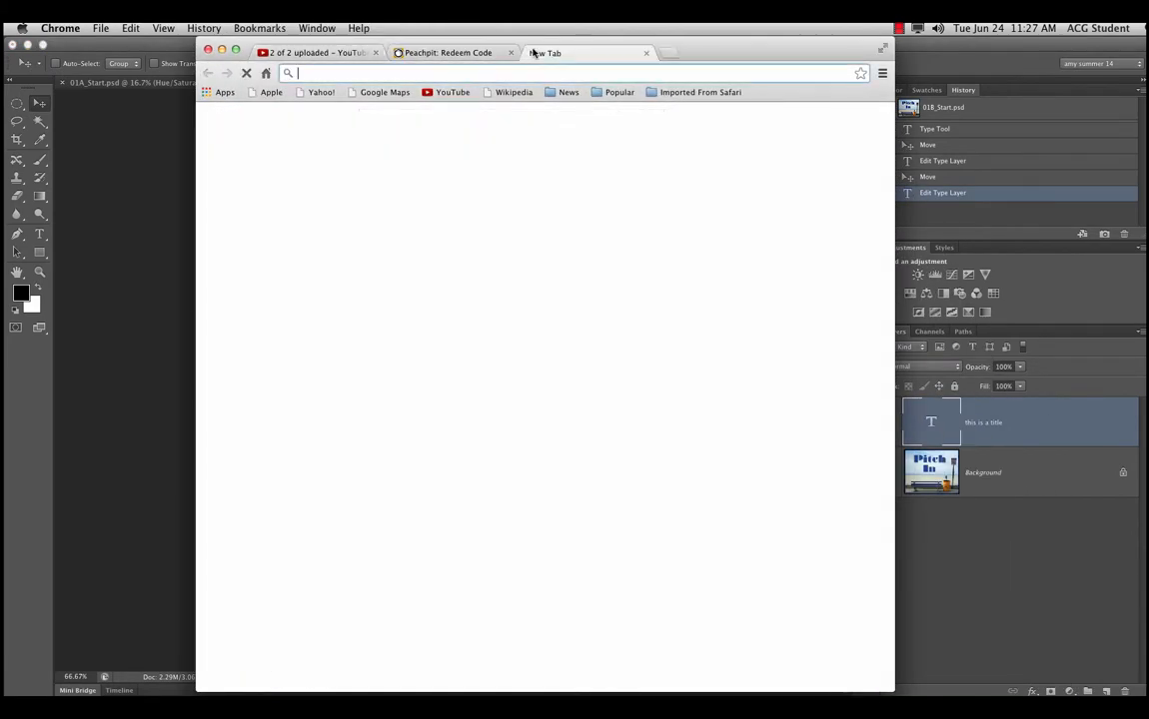
type("nytimes")
key("Return")
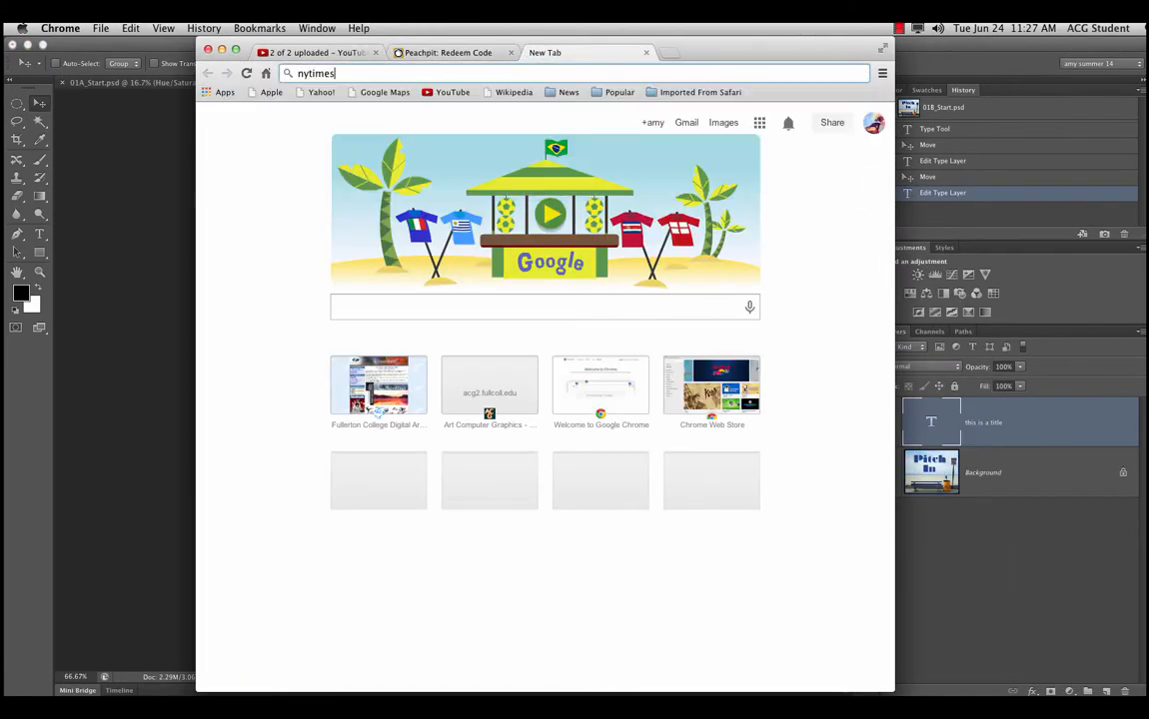
left_click(367, 309)
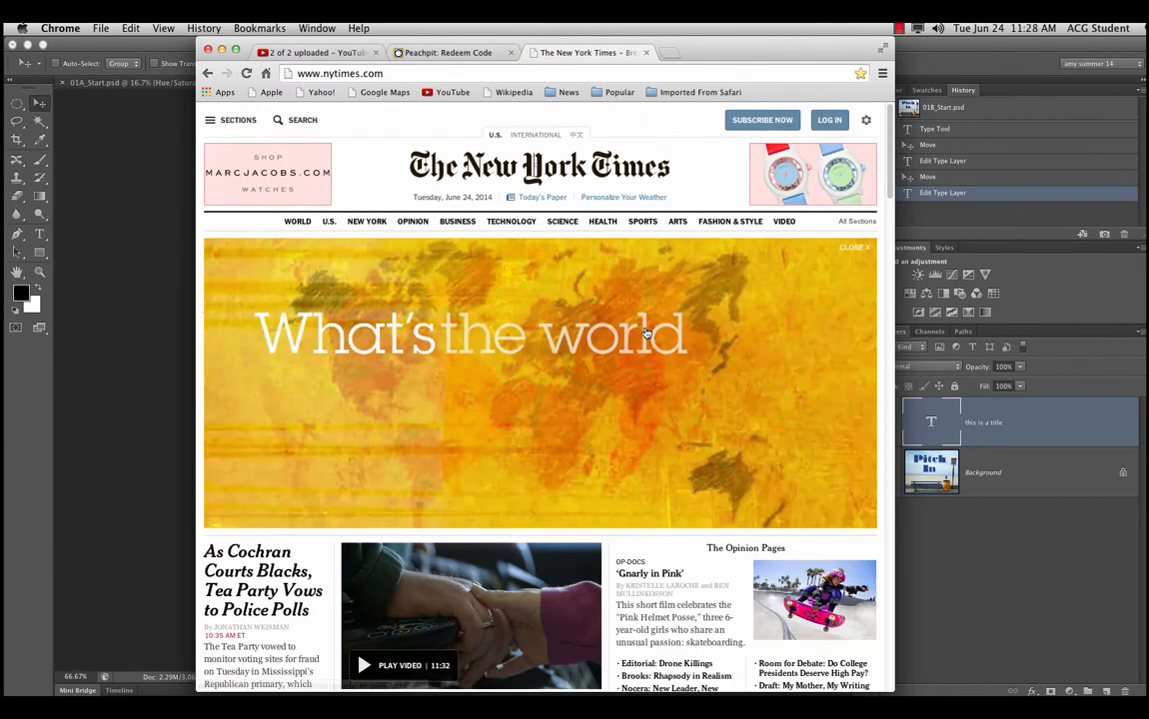
Open the "Telling Folk Heroes From Monsters" article and copy the paragraph beginning "A new documentary"
left_click_drag(890, 181, 911, 270)
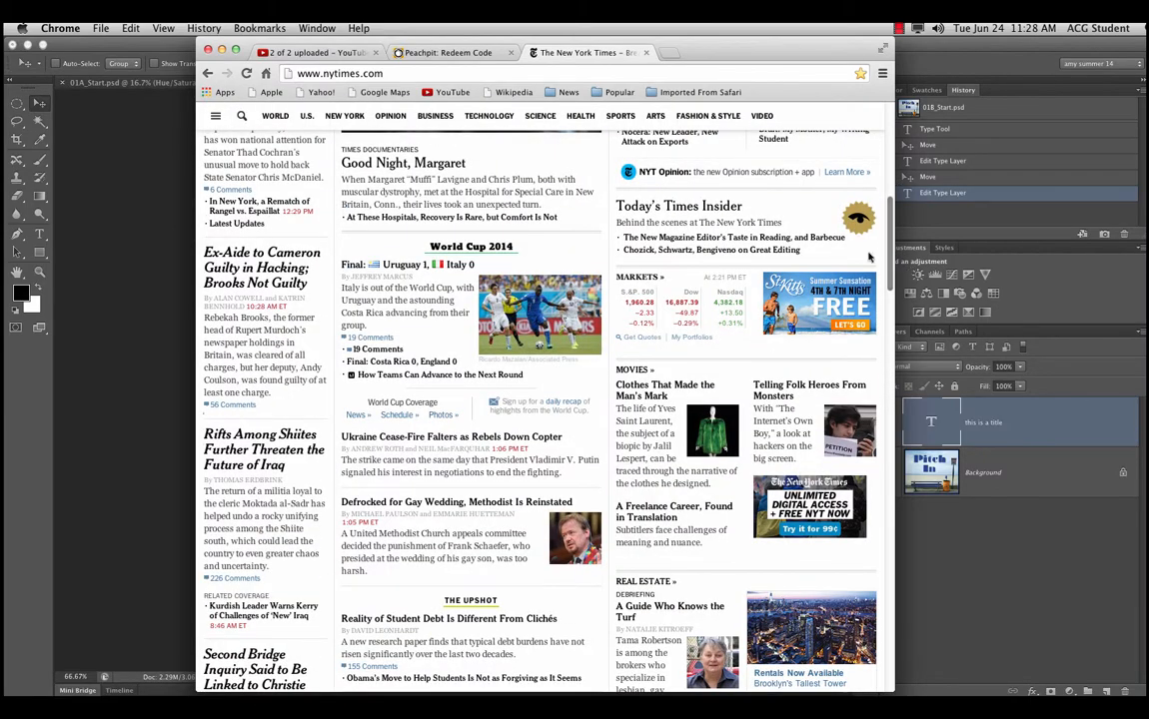
left_click(768, 398)
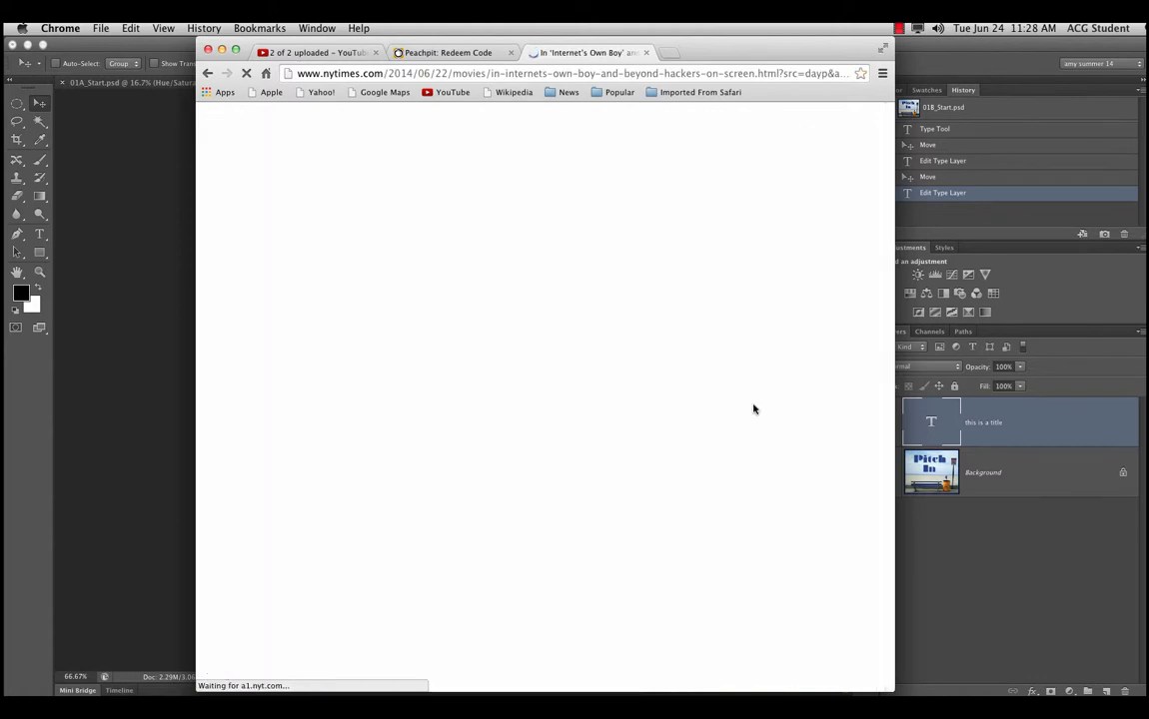
left_click_drag(894, 189, 907, 332)
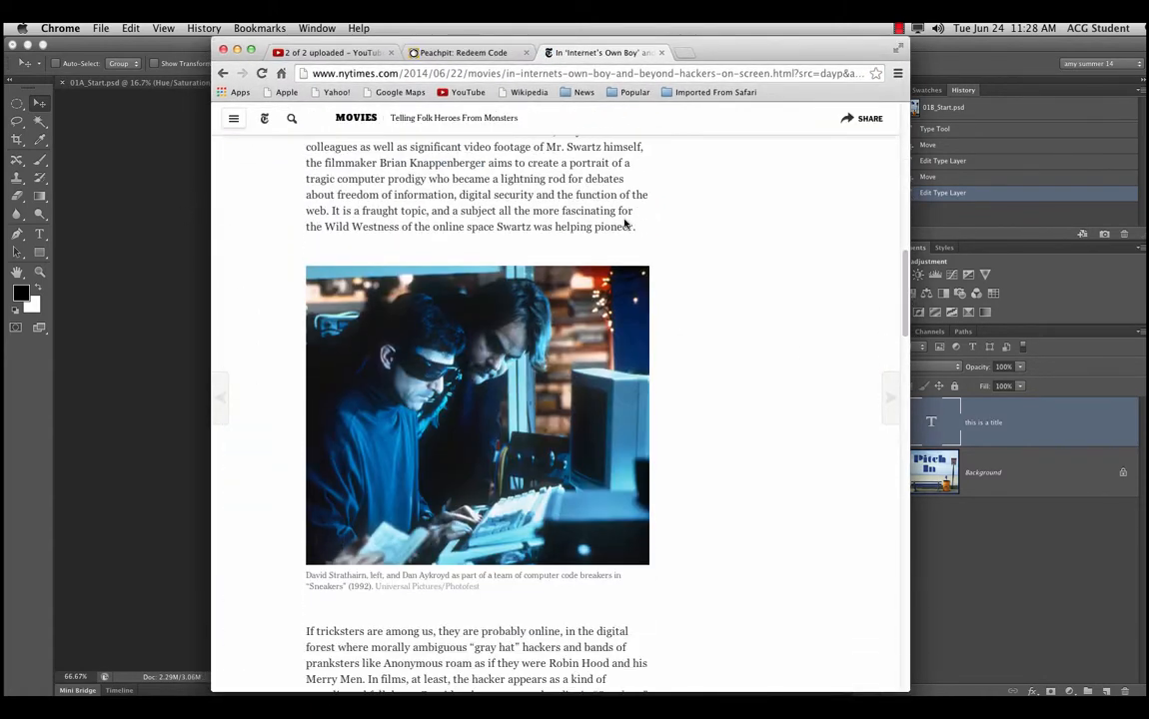
left_click_drag(642, 229, 310, 193)
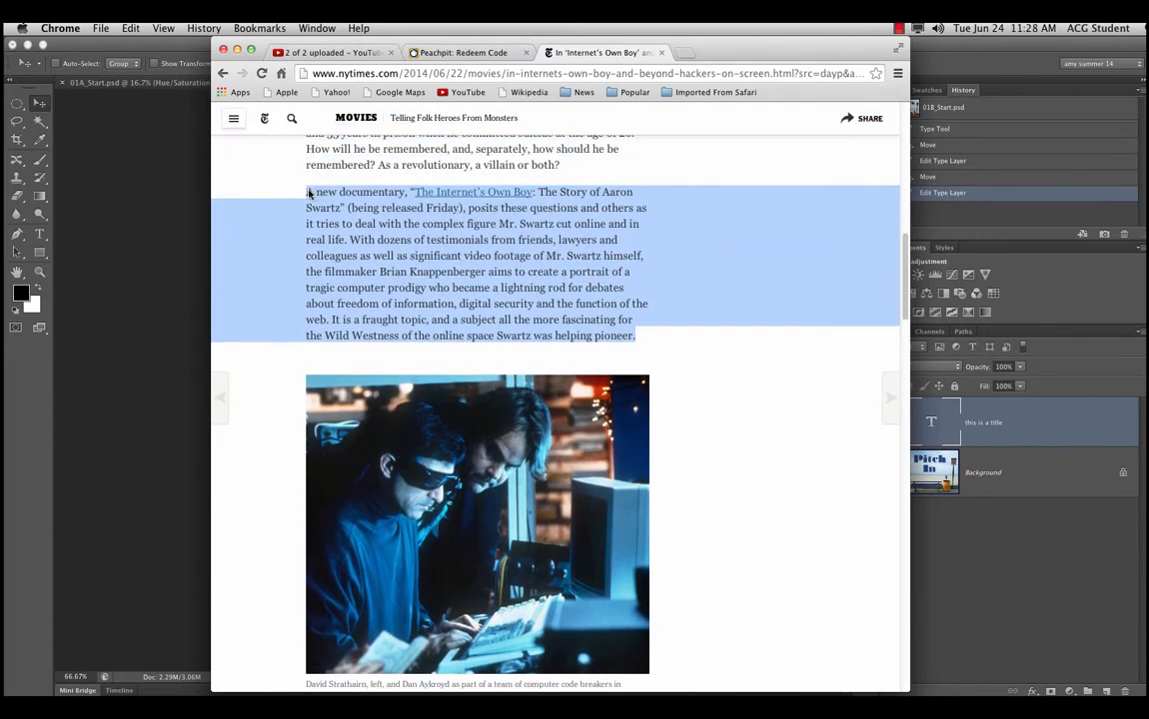
key("super+c")
Return to Photoshop and hide the "this is a title" text layer
left_click(172, 240)
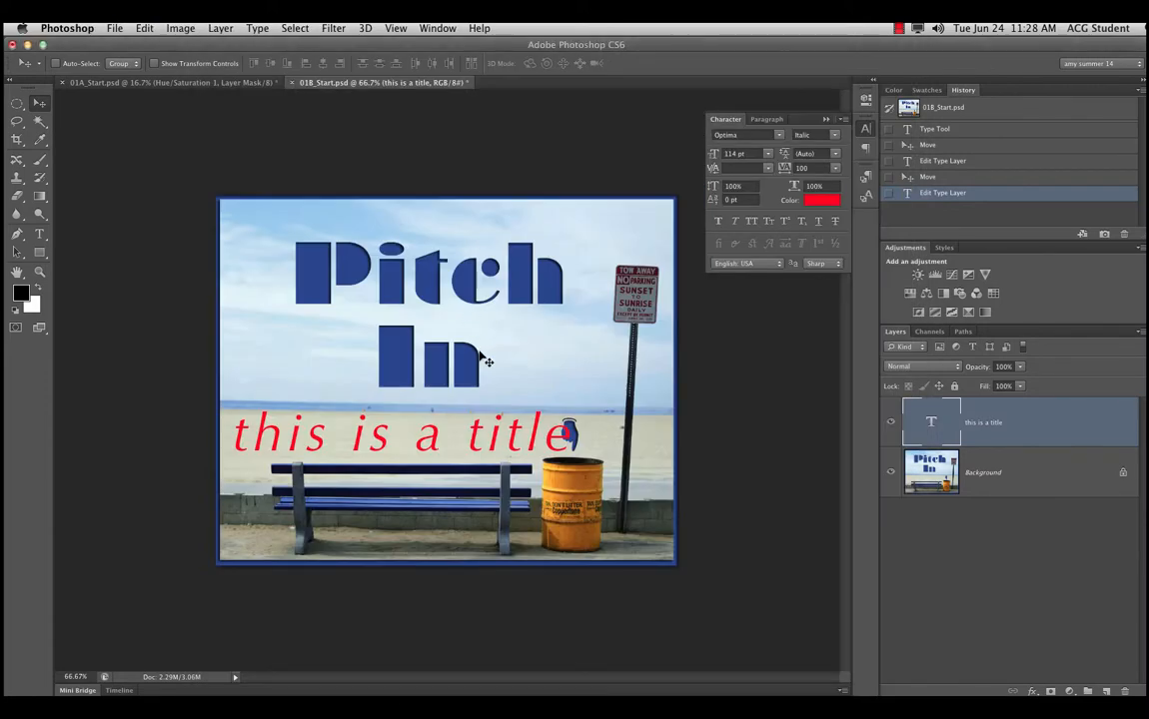
left_click(892, 421)
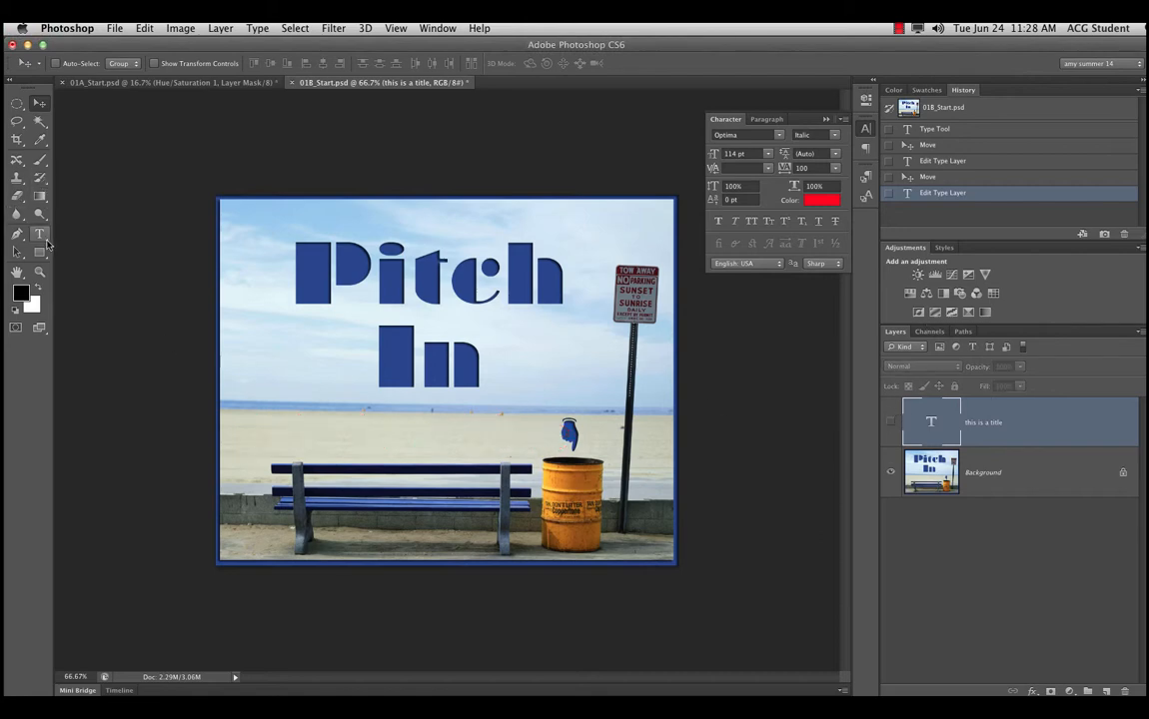
Paste the copied paragraph as point text on the sand and set its font size to 18 pt
left_click(41, 236)
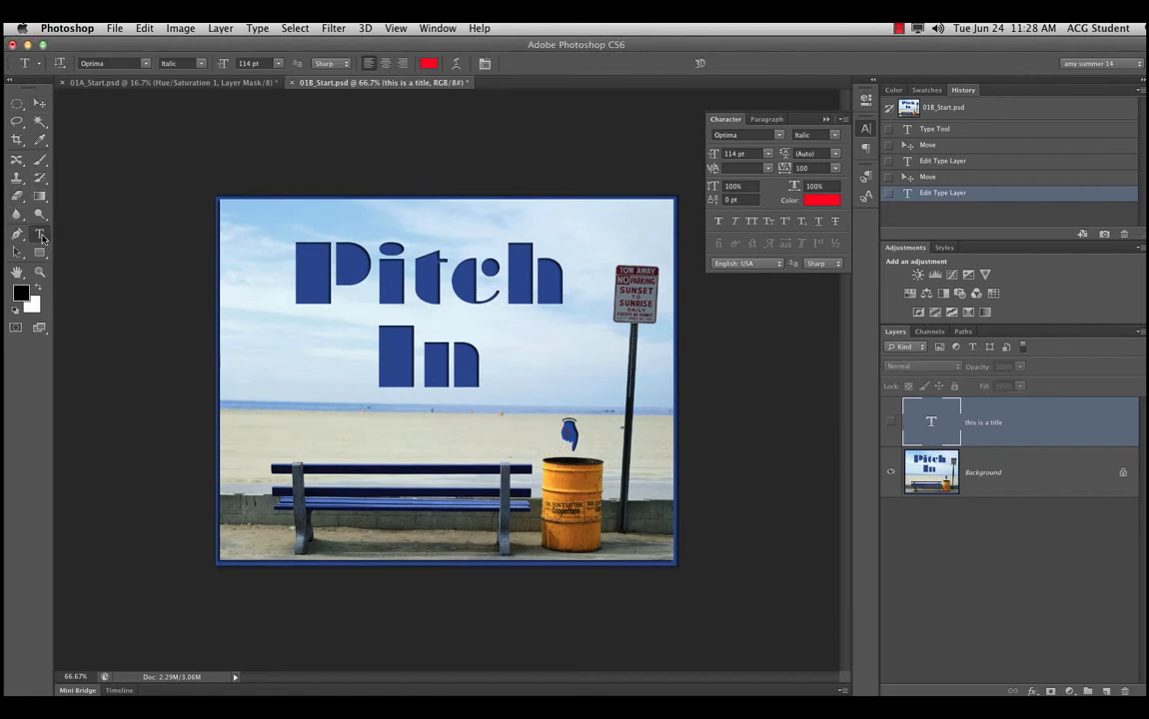
left_click(258, 427)
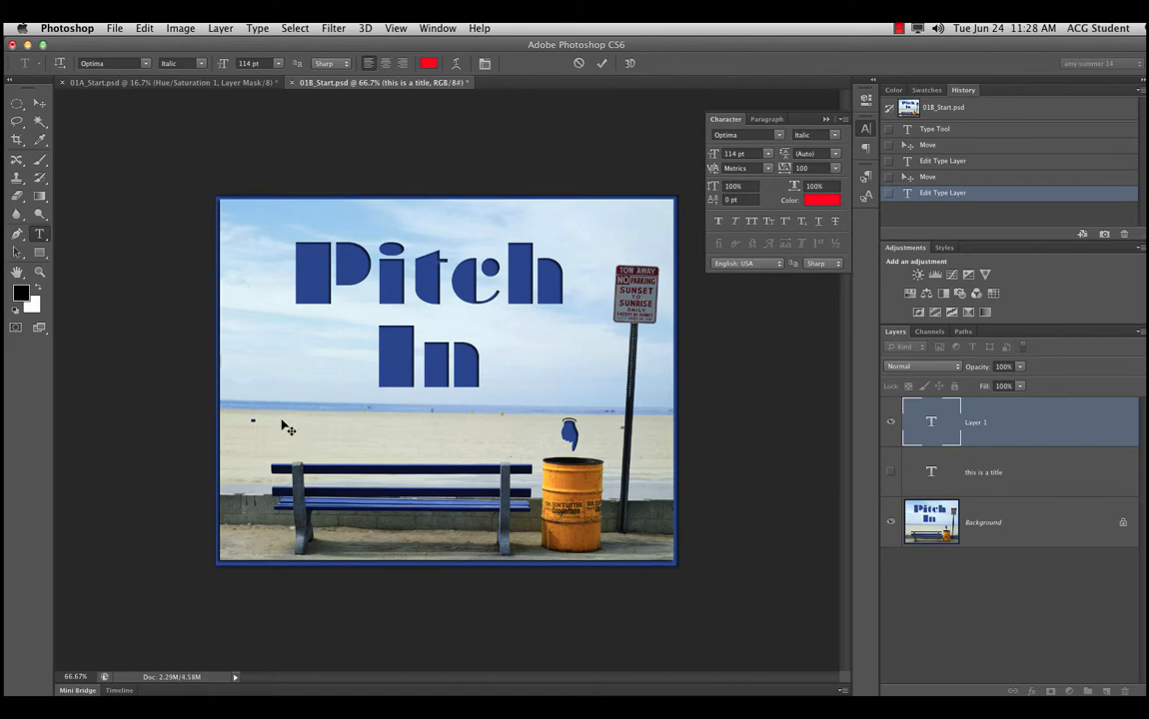
left_click(40, 103)
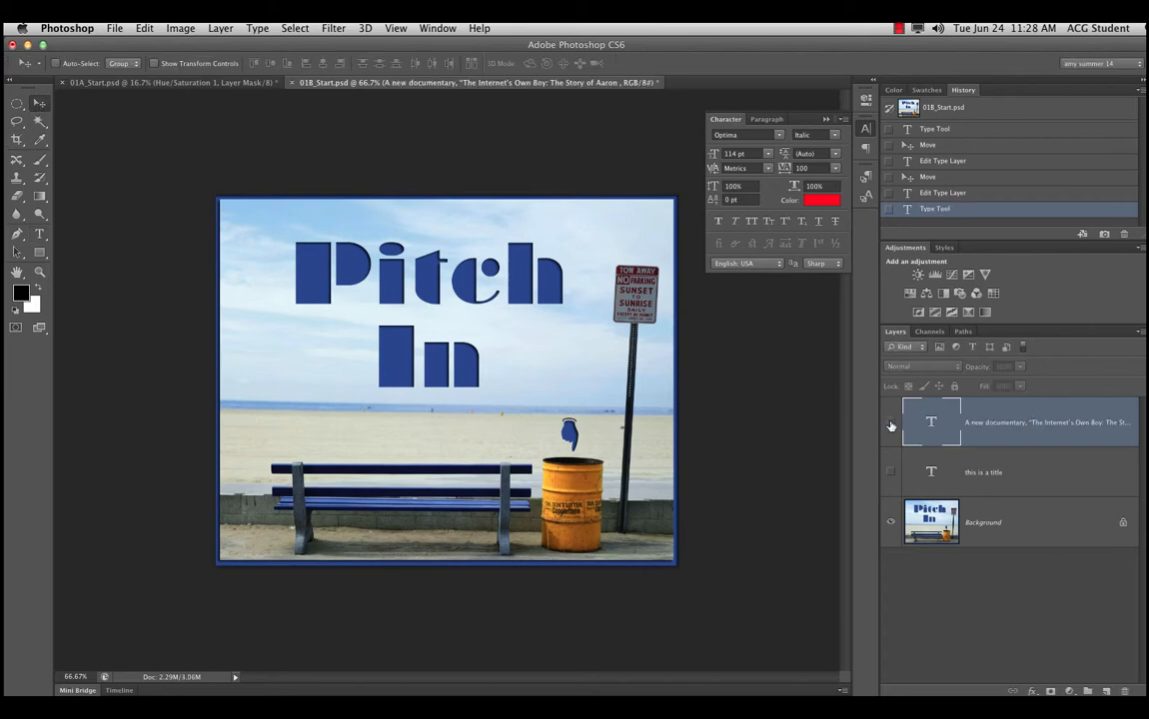
double_click(928, 425)
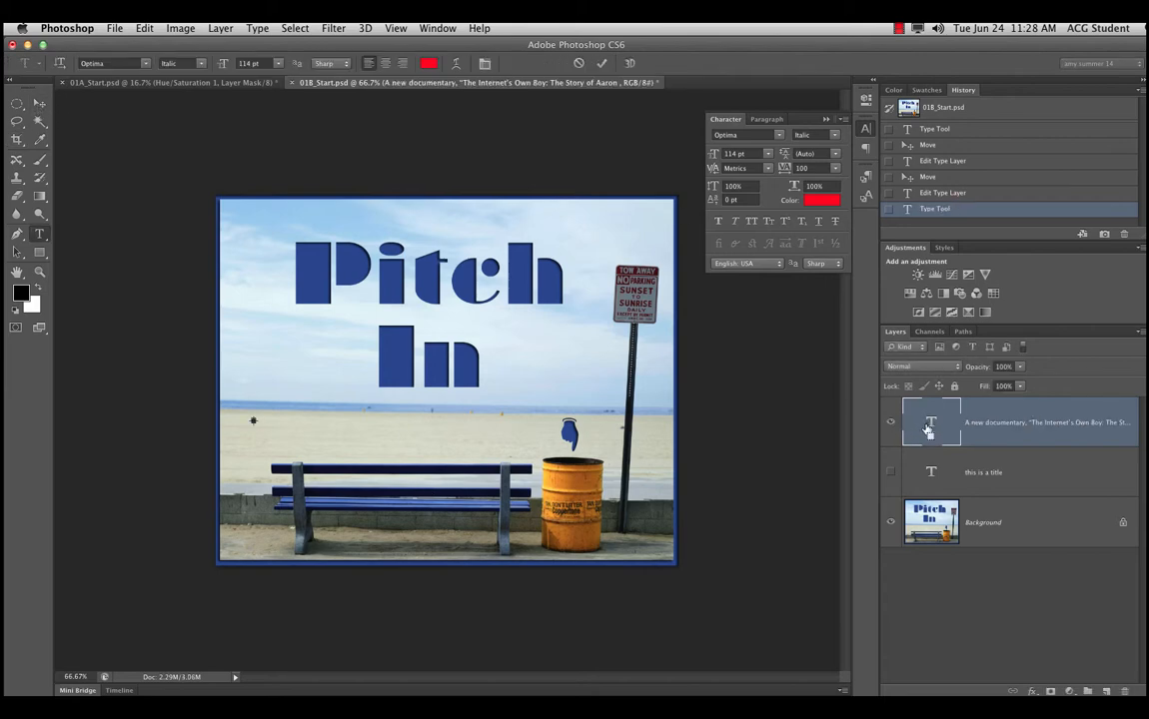
left_click(767, 153)
left_click(745, 244)
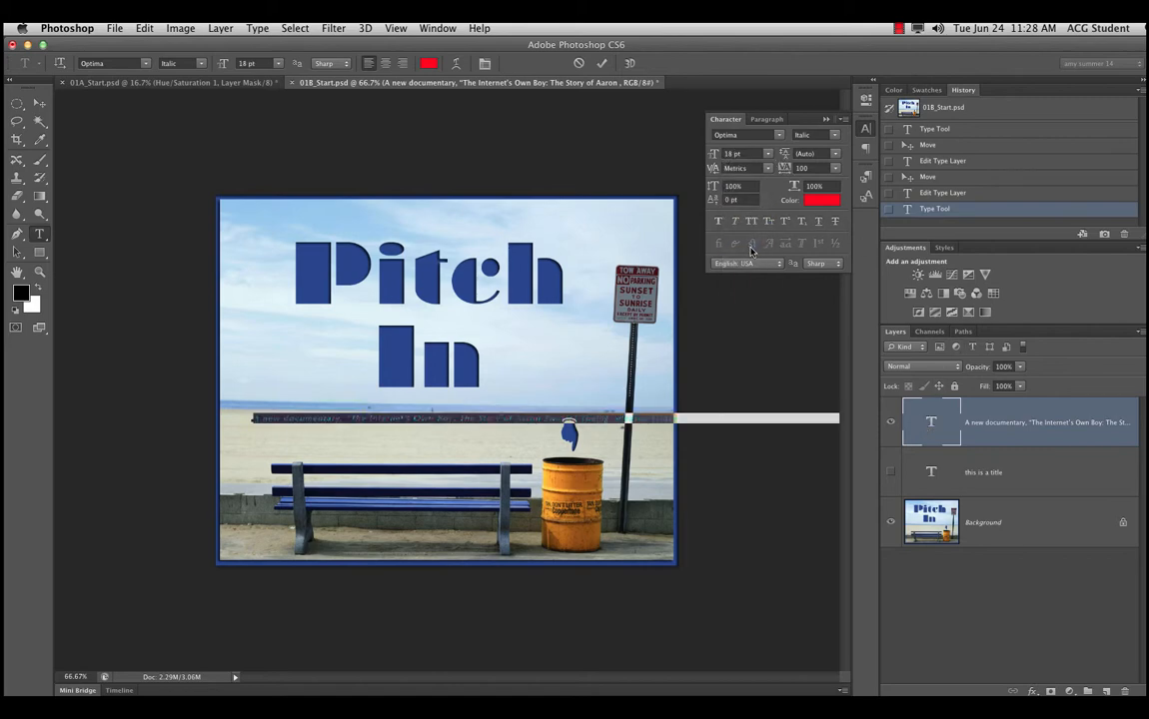
left_click(40, 104)
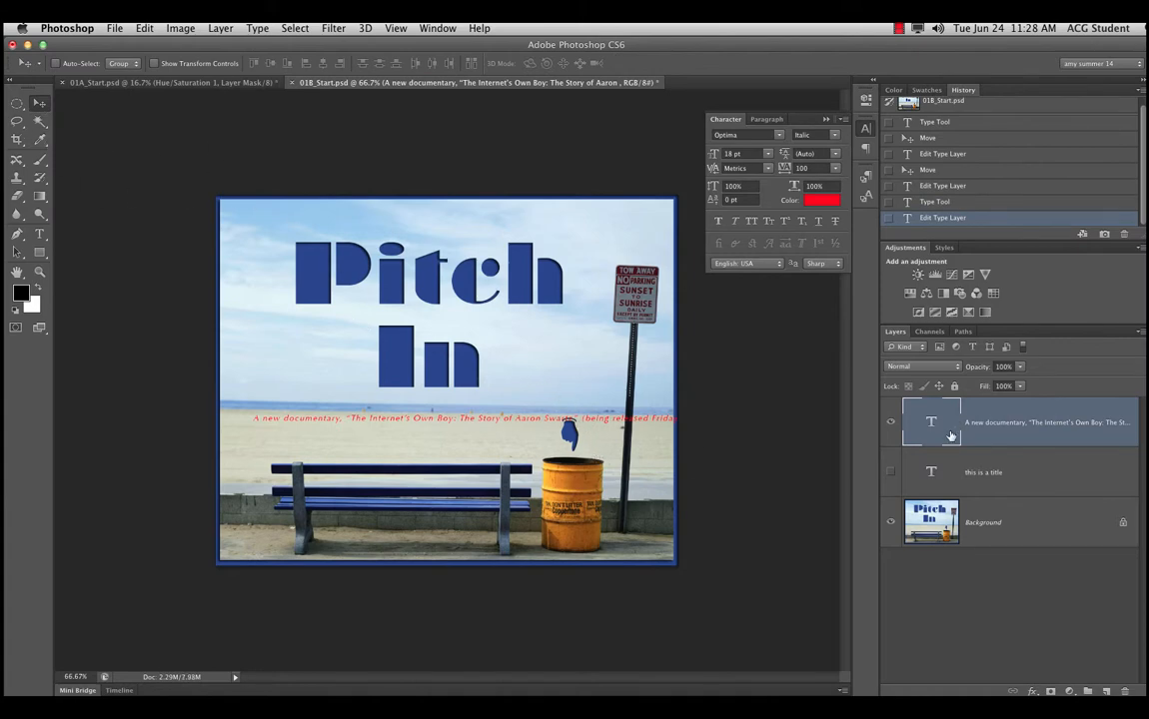
Break the pasted point text into four lines with manual line breaks, commit it and delete its layer
key("t")
left_click(585, 417)
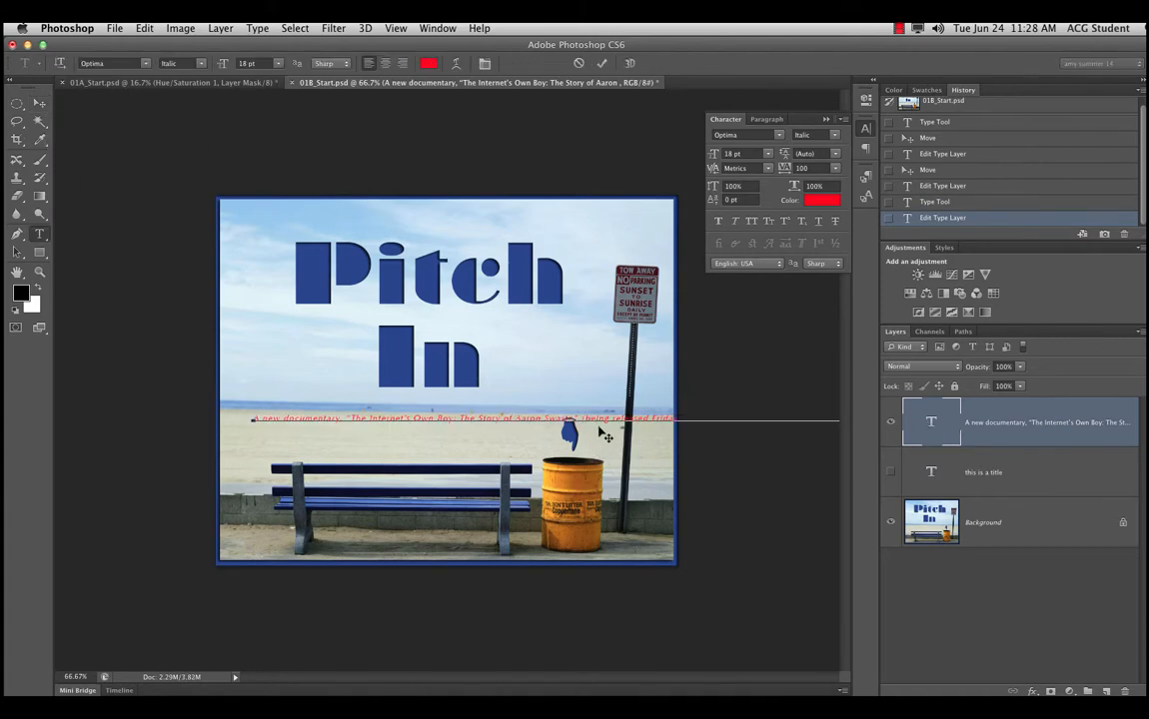
key("Return")
left_click(586, 427)
key("Return")
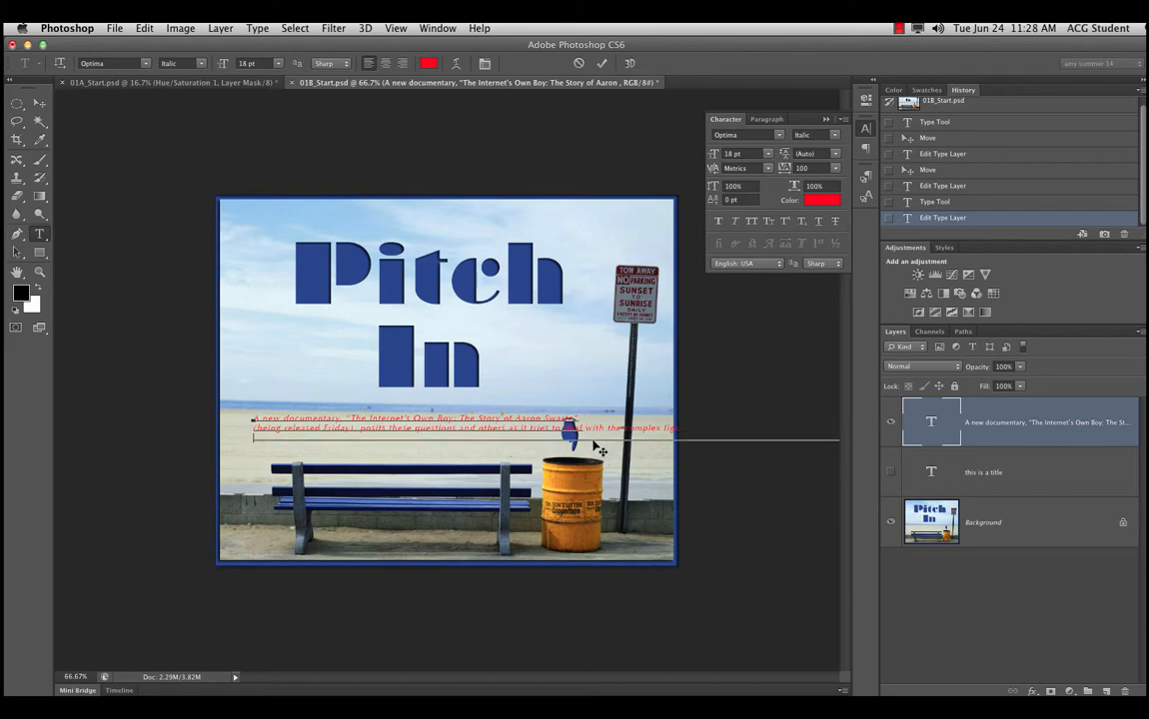
left_click(585, 437)
key("Return")
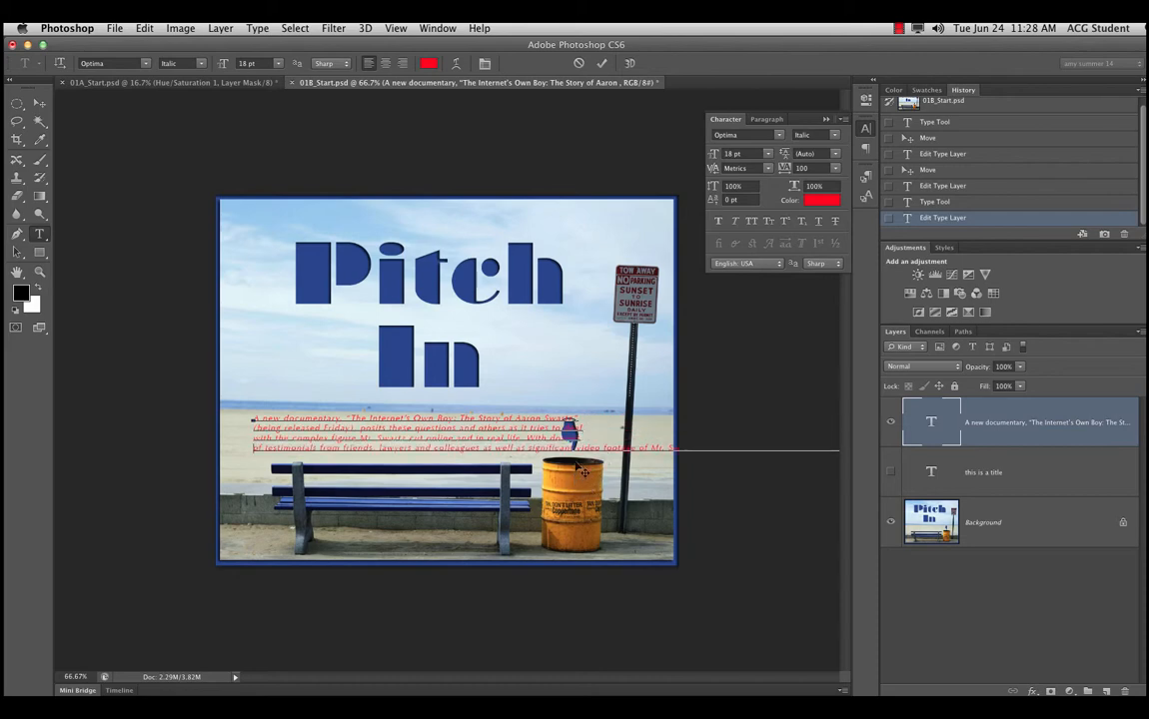
left_click(38, 104)
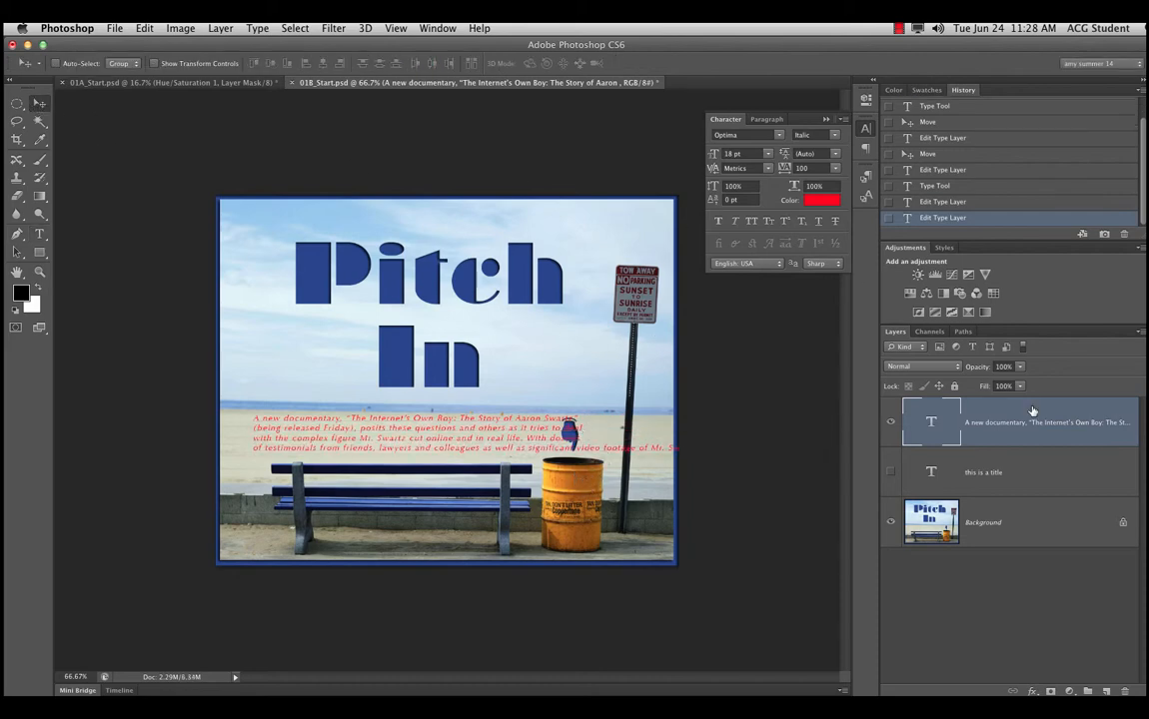
left_click_drag(1033, 410, 1121, 690)
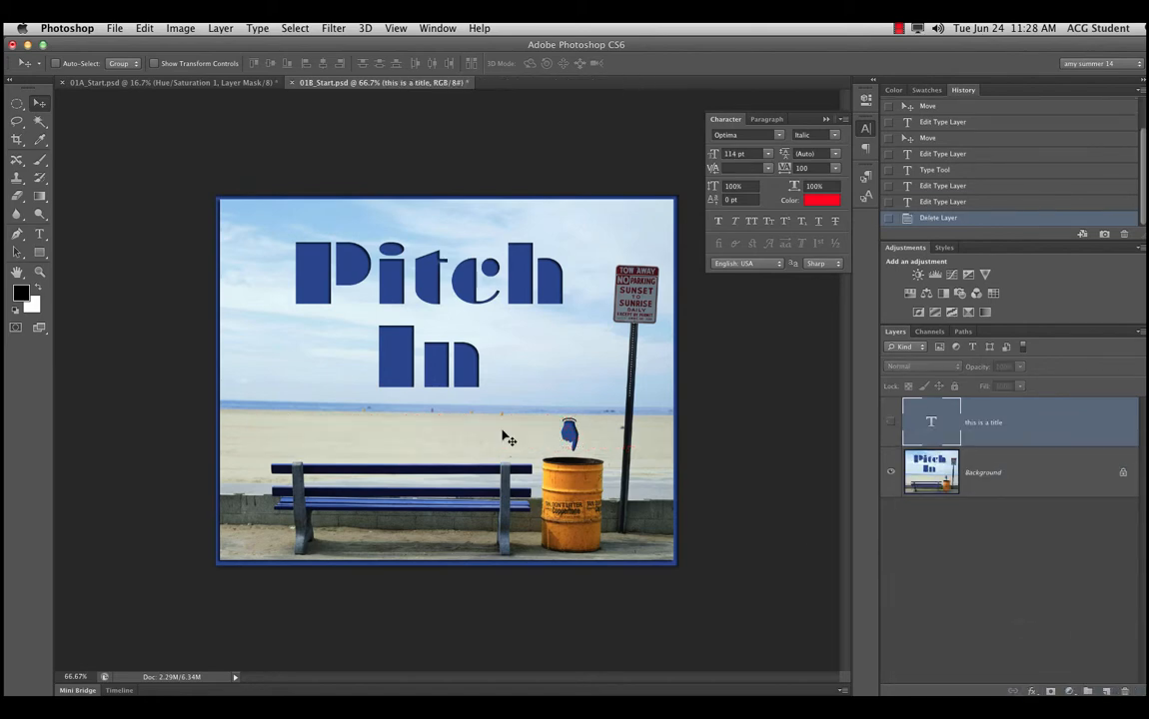
Draw a wide paragraph text box from beside the word "In" down to the sand and paste the copied paragraph into it
key("t")
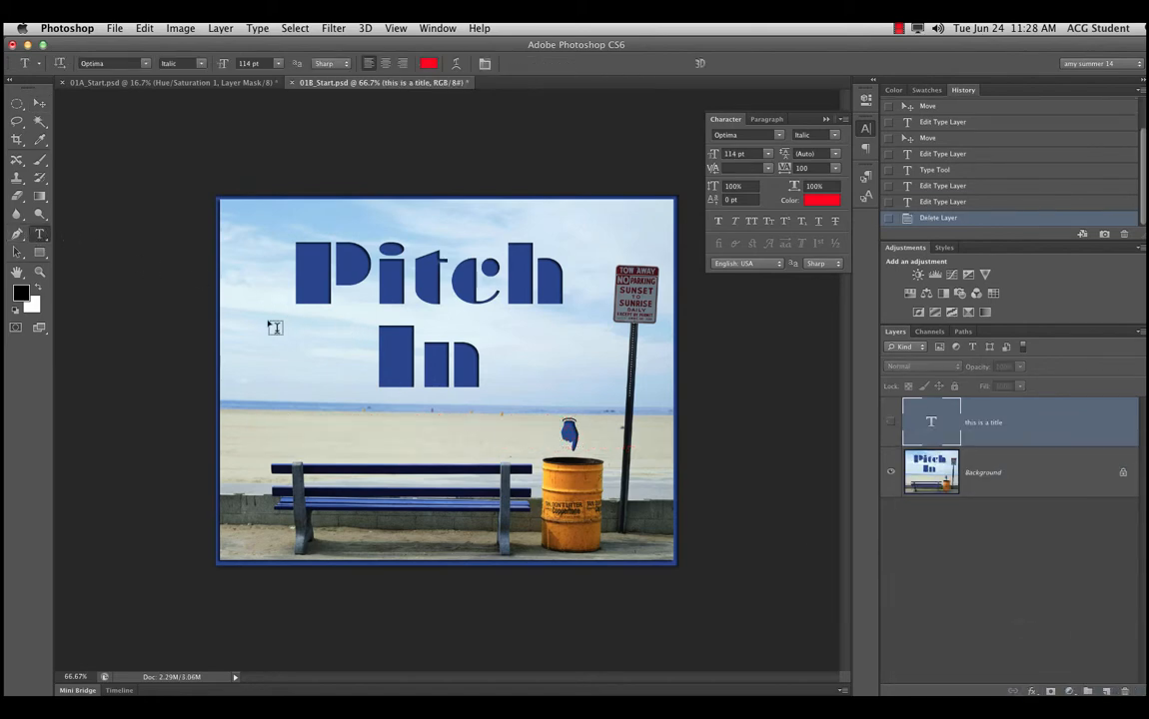
left_click_drag(246, 323, 554, 443)
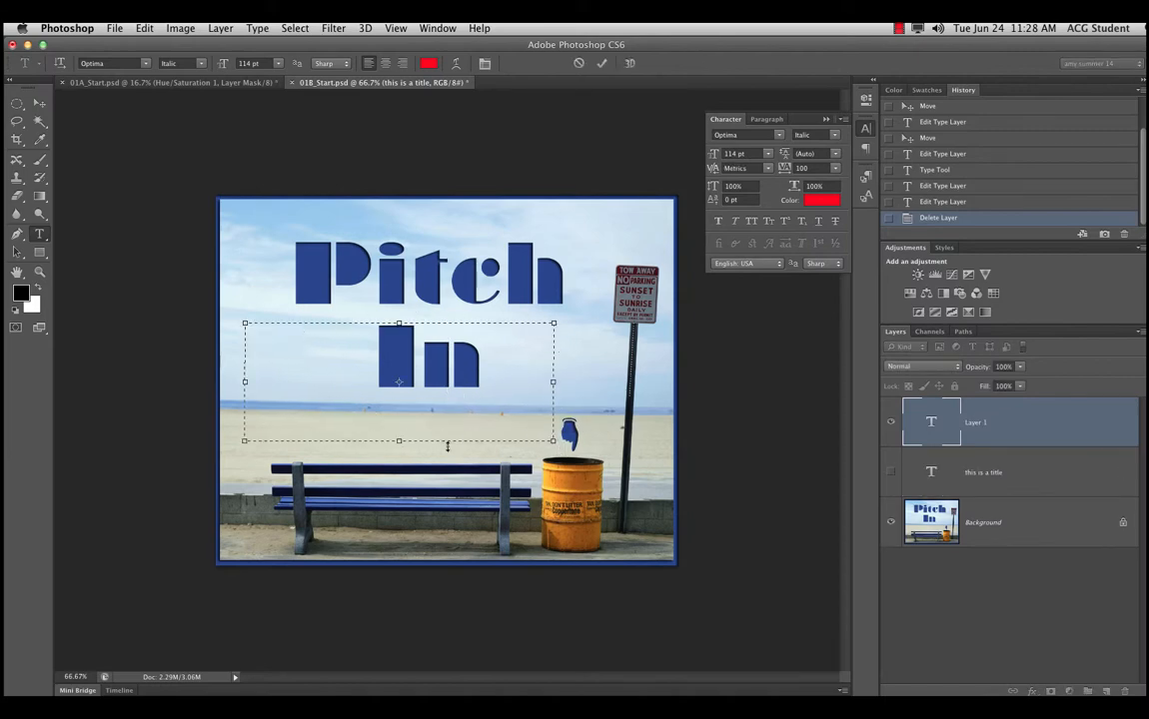
key("super+v")
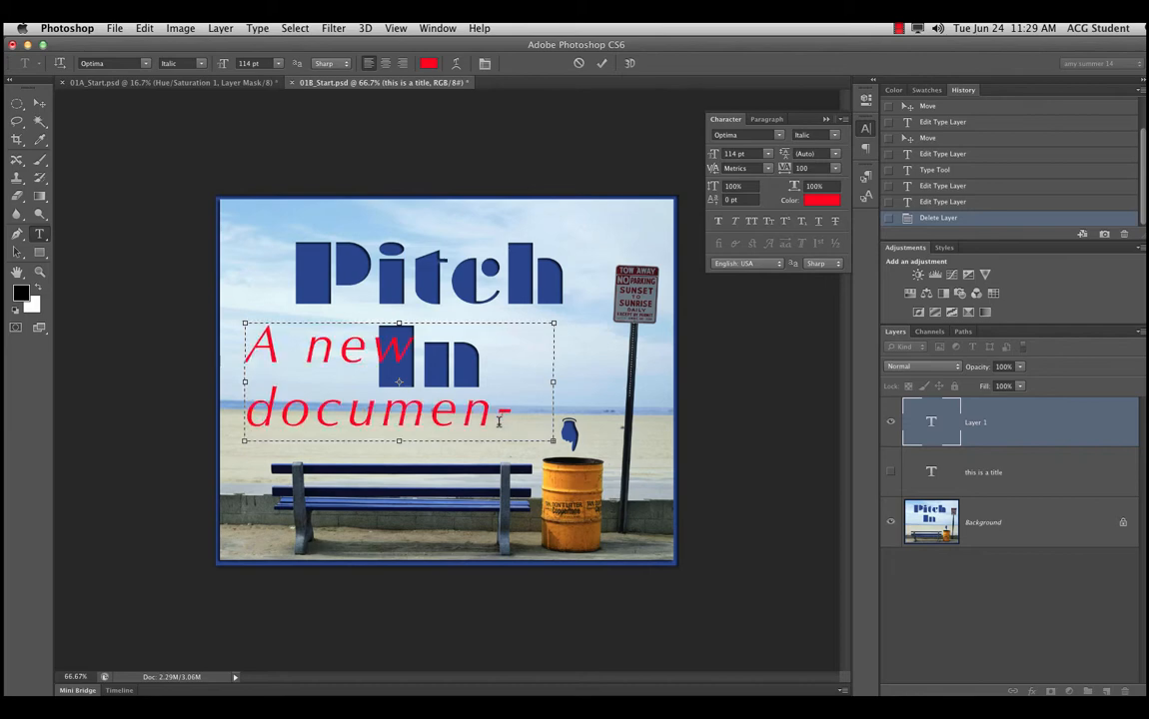
Select all the paragraph text, try a font size of 14 pt and settle on 36 pt
key("super+a")
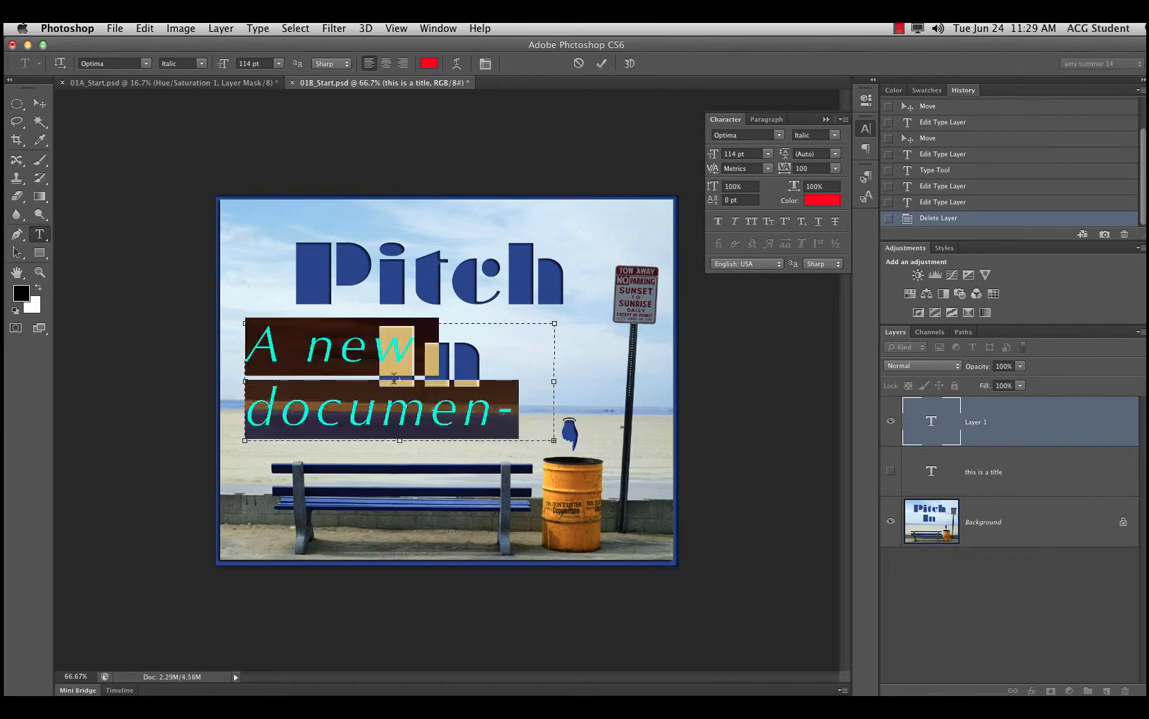
left_click(768, 153)
left_click(748, 230)
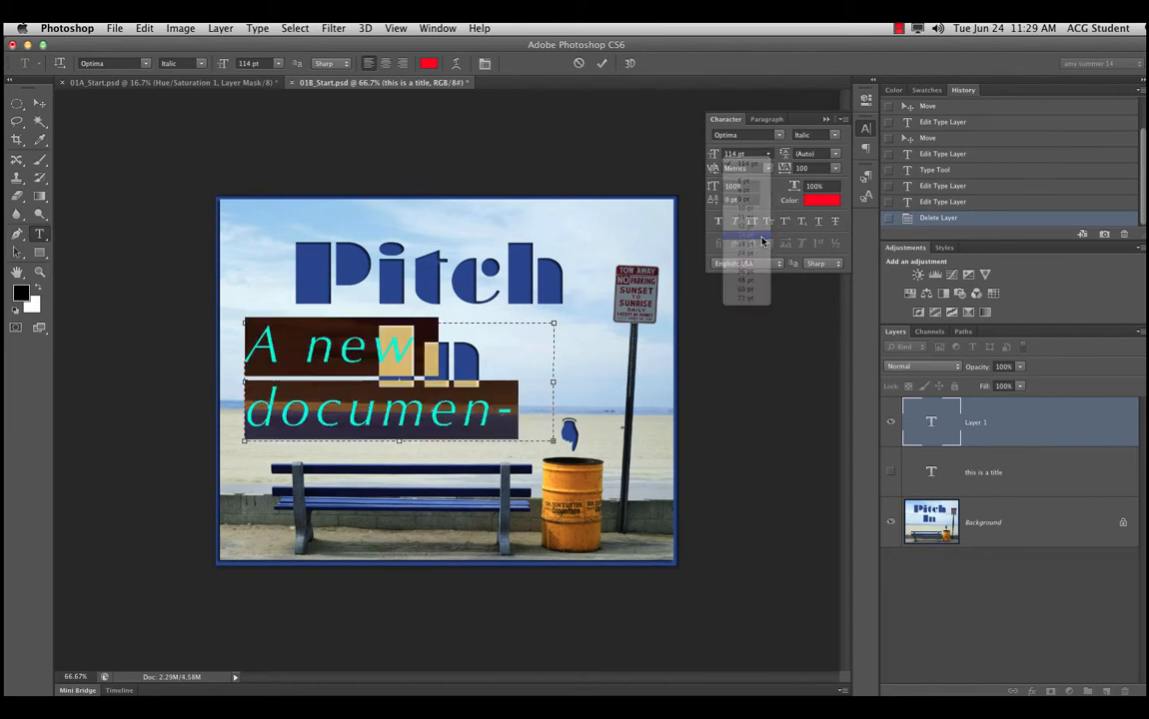
left_click(767, 152)
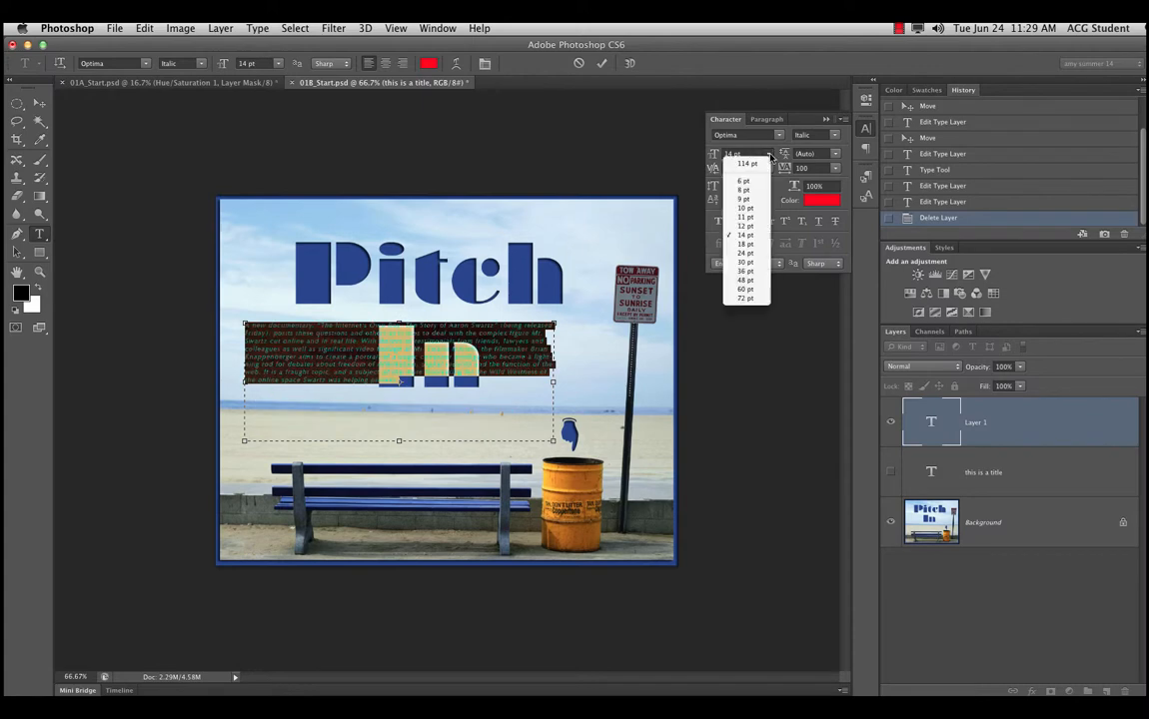
left_click(746, 267)
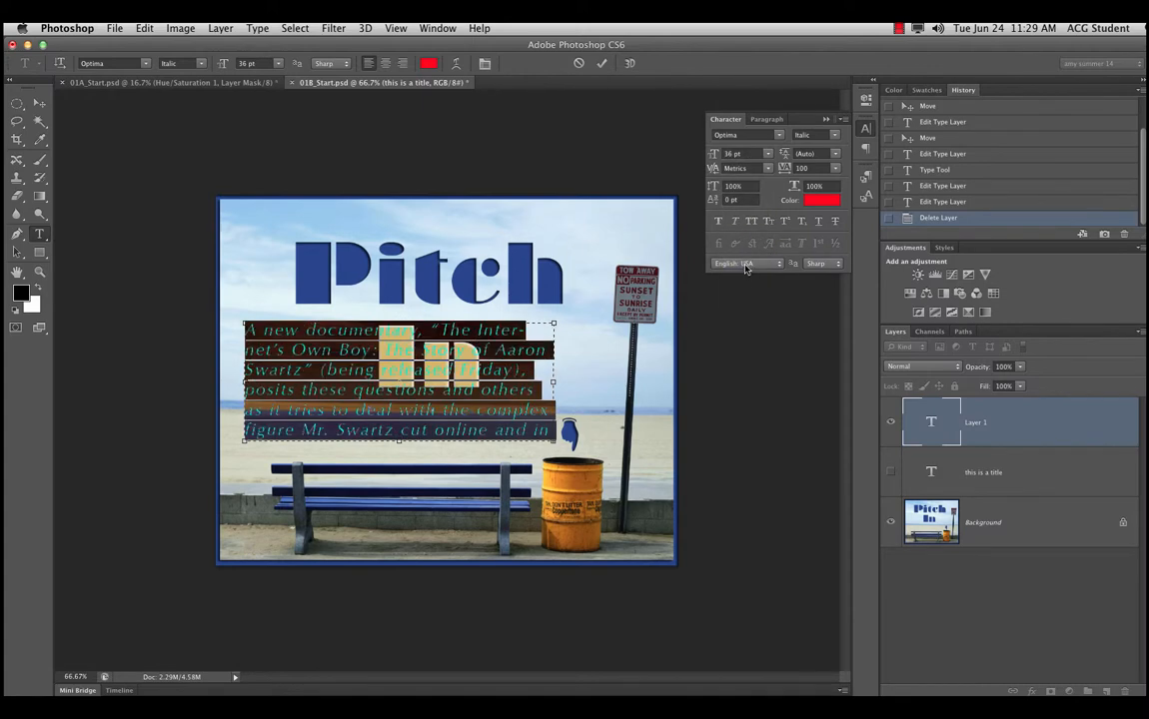
Set the selected paragraph text's leading to 11 pt and commit the text layer
left_click(835, 155)
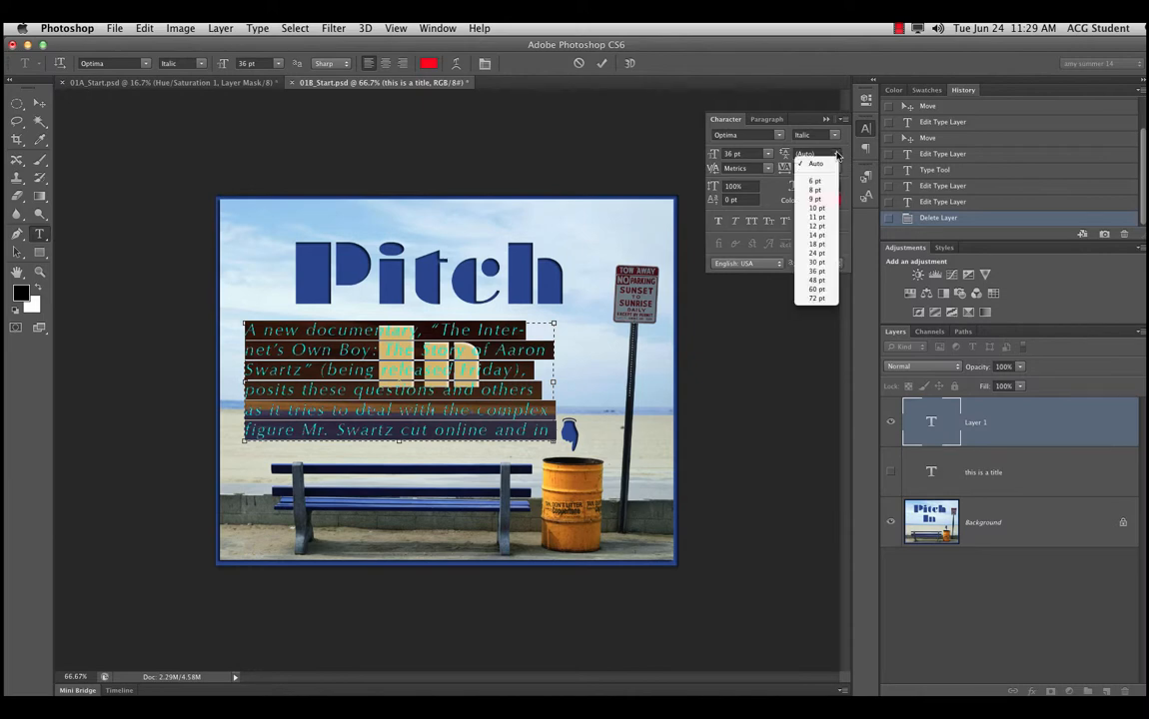
left_click(837, 154)
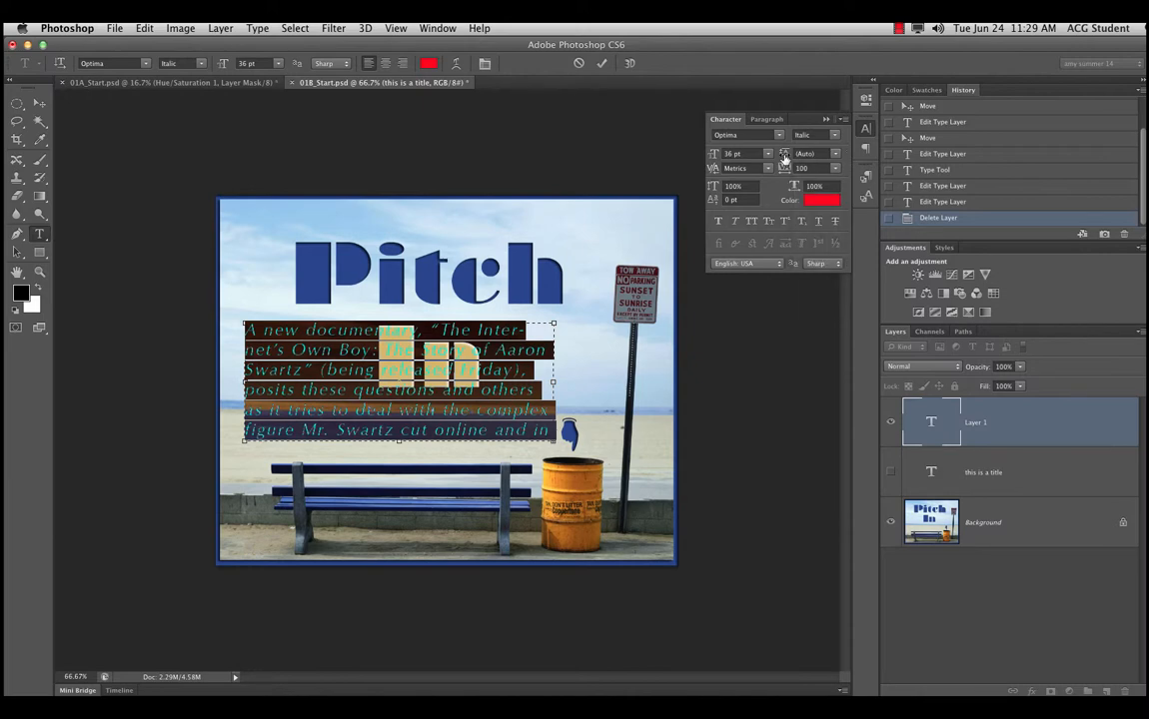
left_click(835, 154)
left_click(815, 217)
left_click(984, 444)
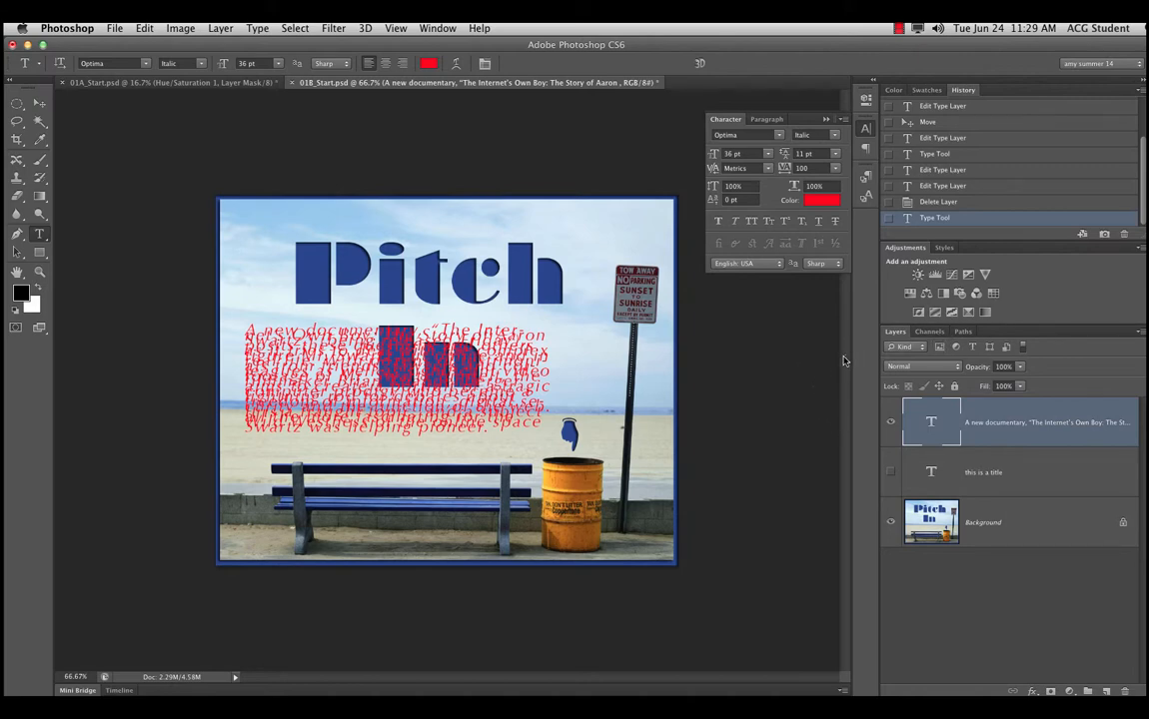
Reselect all the paragraph text and try leading values of 36 pt, 60 pt and 9 pt
key("super+1")
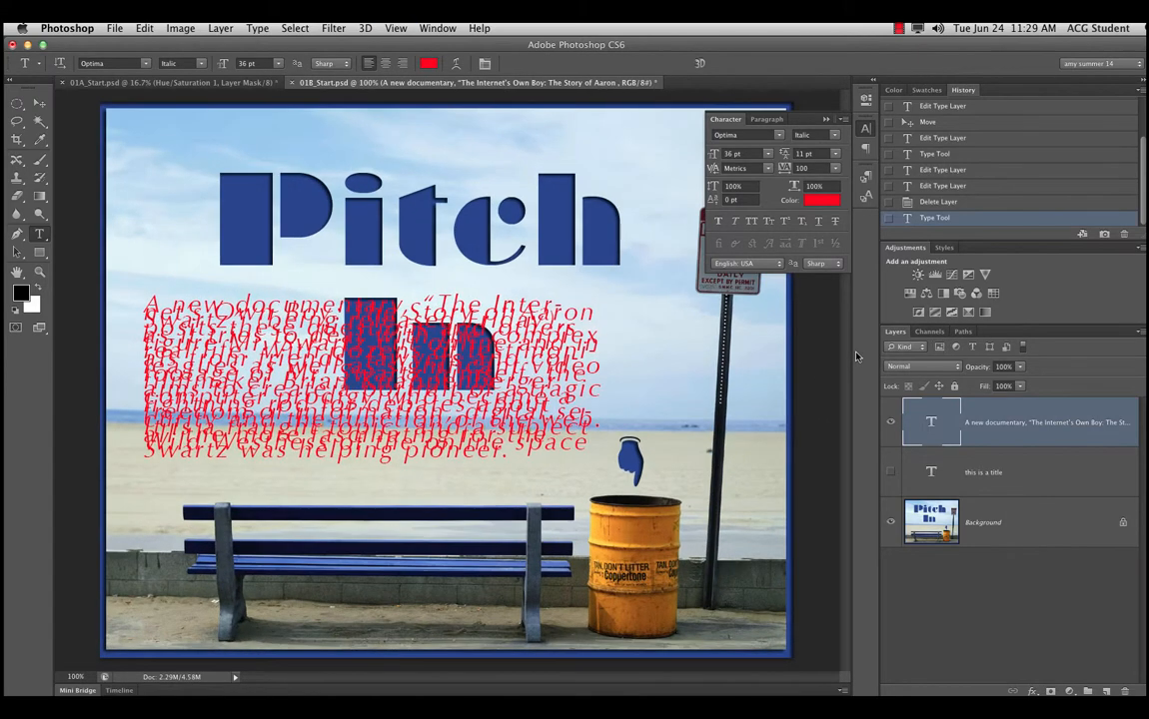
double_click(933, 420)
left_click(835, 153)
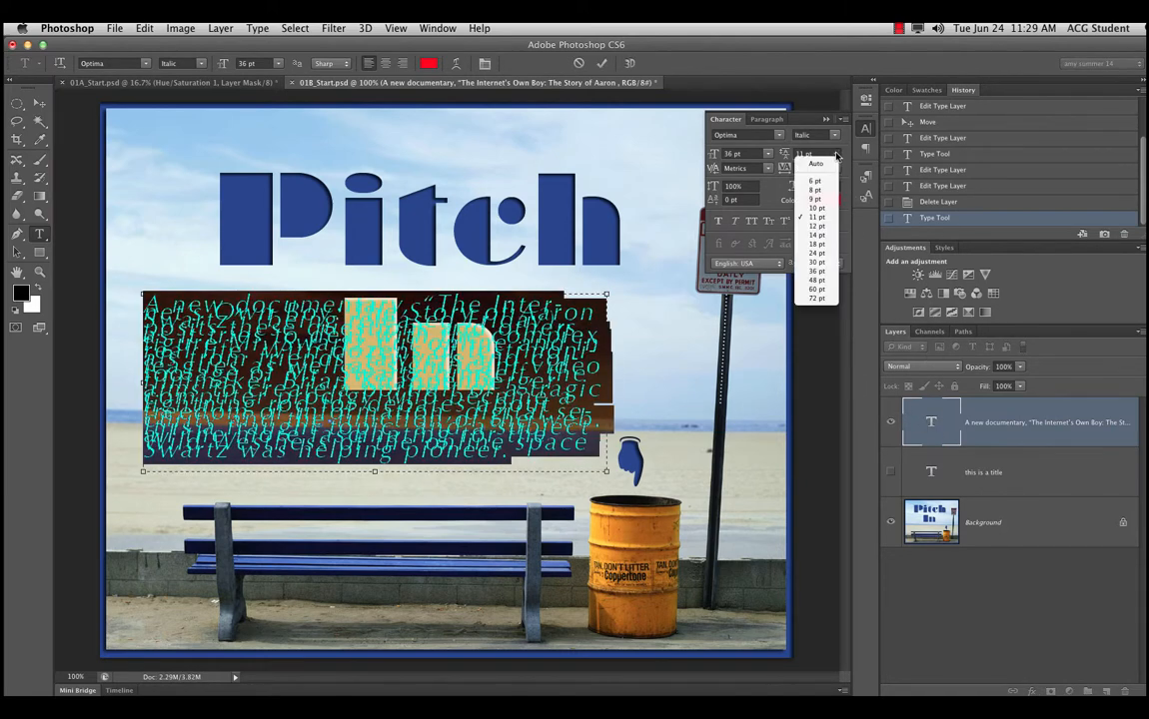
left_click(816, 271)
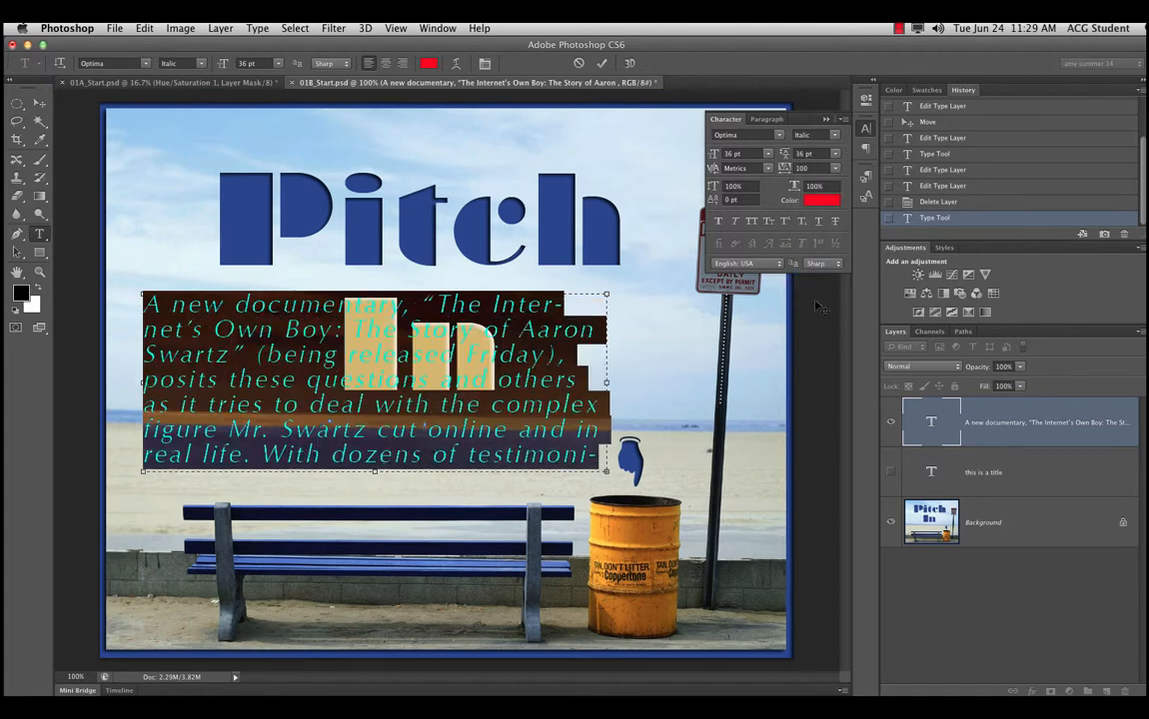
left_click(835, 153)
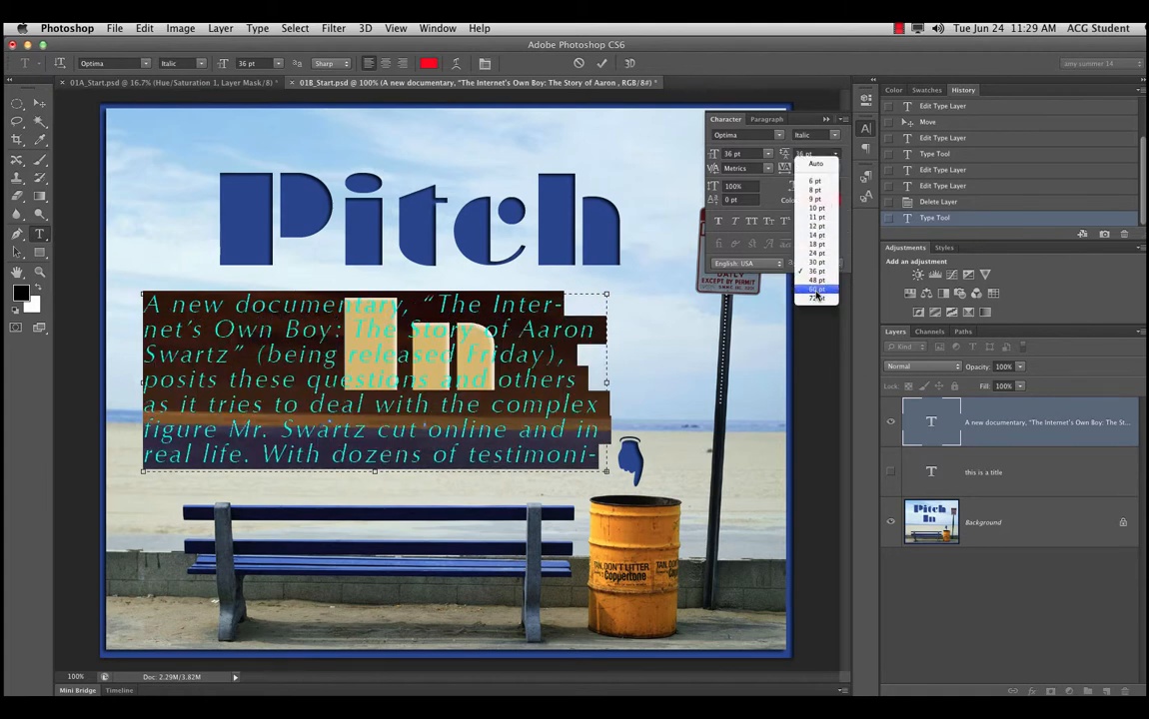
left_click(814, 262)
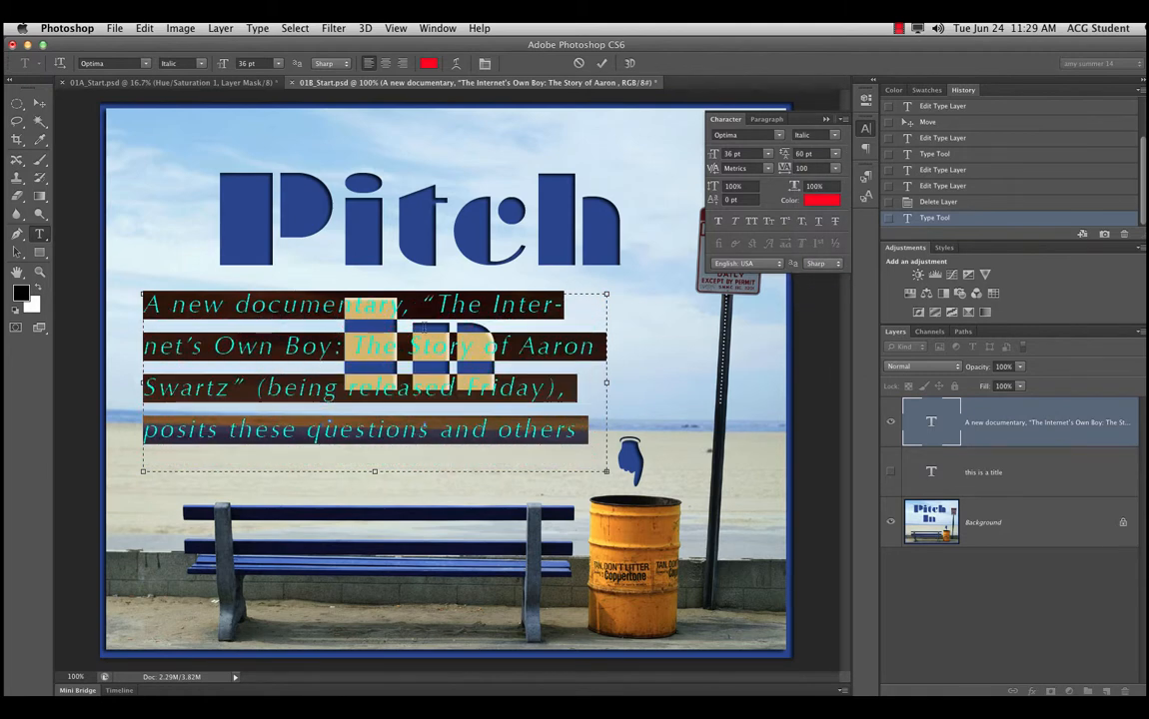
left_click(836, 153)
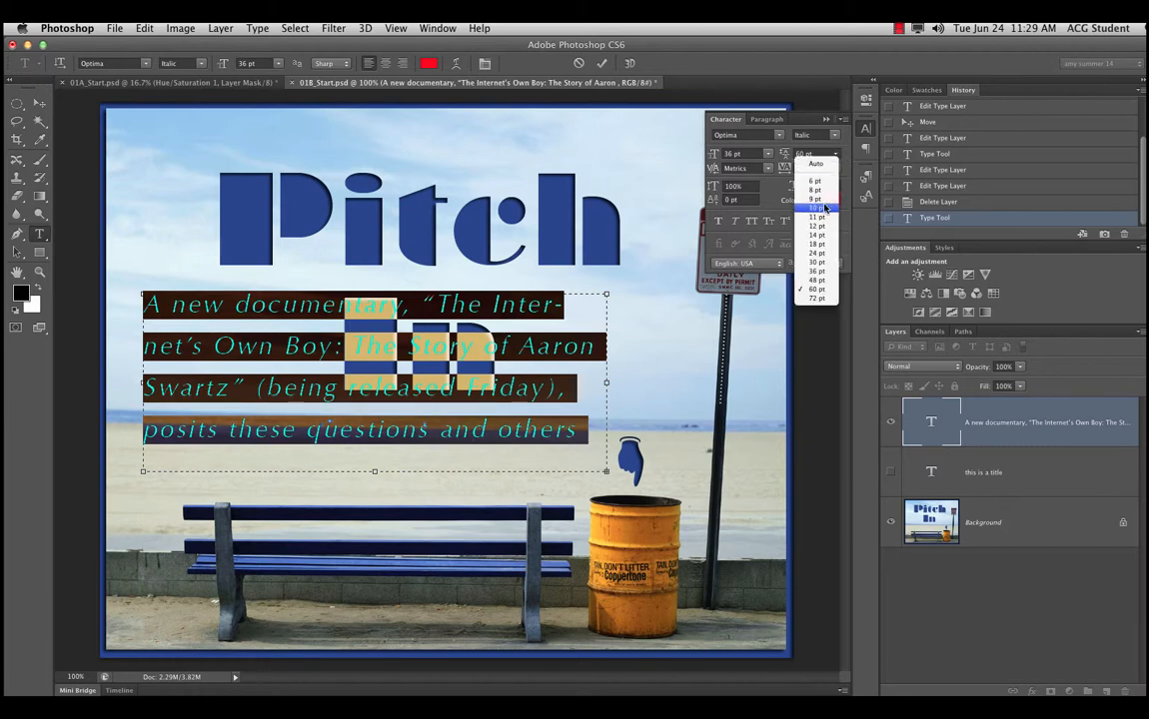
left_click(816, 199)
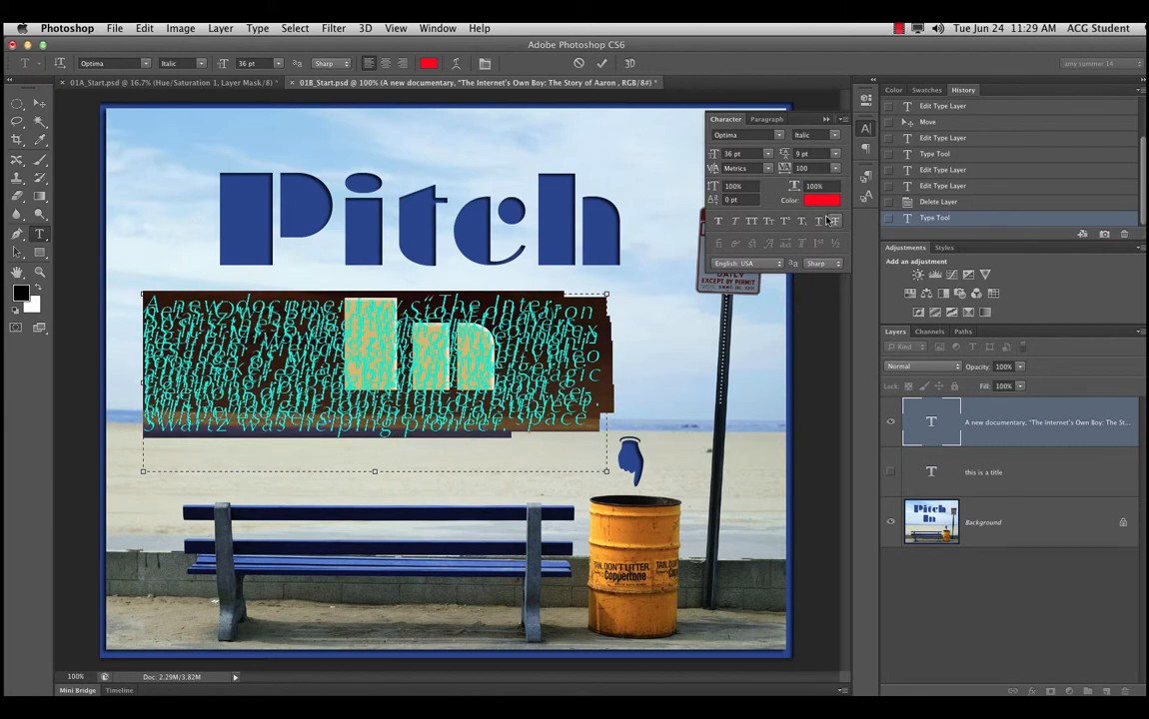
Set the paragraph text's leading to Auto and commit the edit
left_click(836, 153)
left_click(824, 166)
left_click(997, 444)
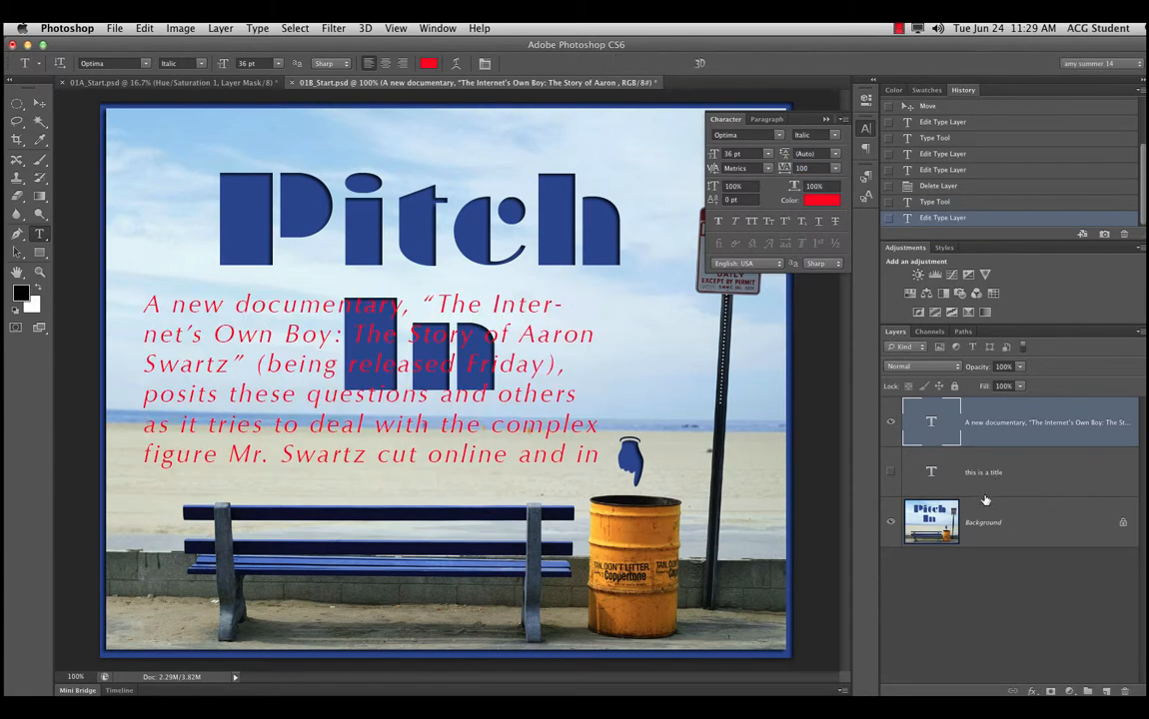
Hide the paragraph text layer and show the "this is a title" layer
left_click(892, 425)
left_click(890, 424)
left_click(890, 423)
left_click(891, 473)
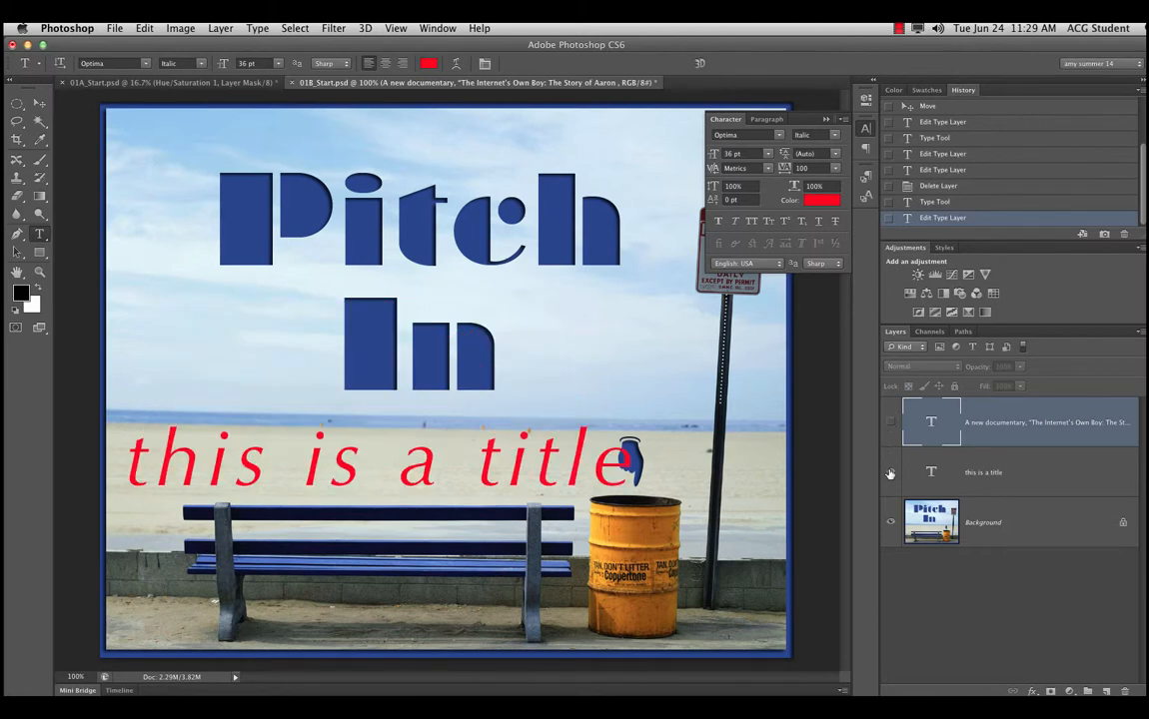
left_click(891, 473)
left_click(890, 473)
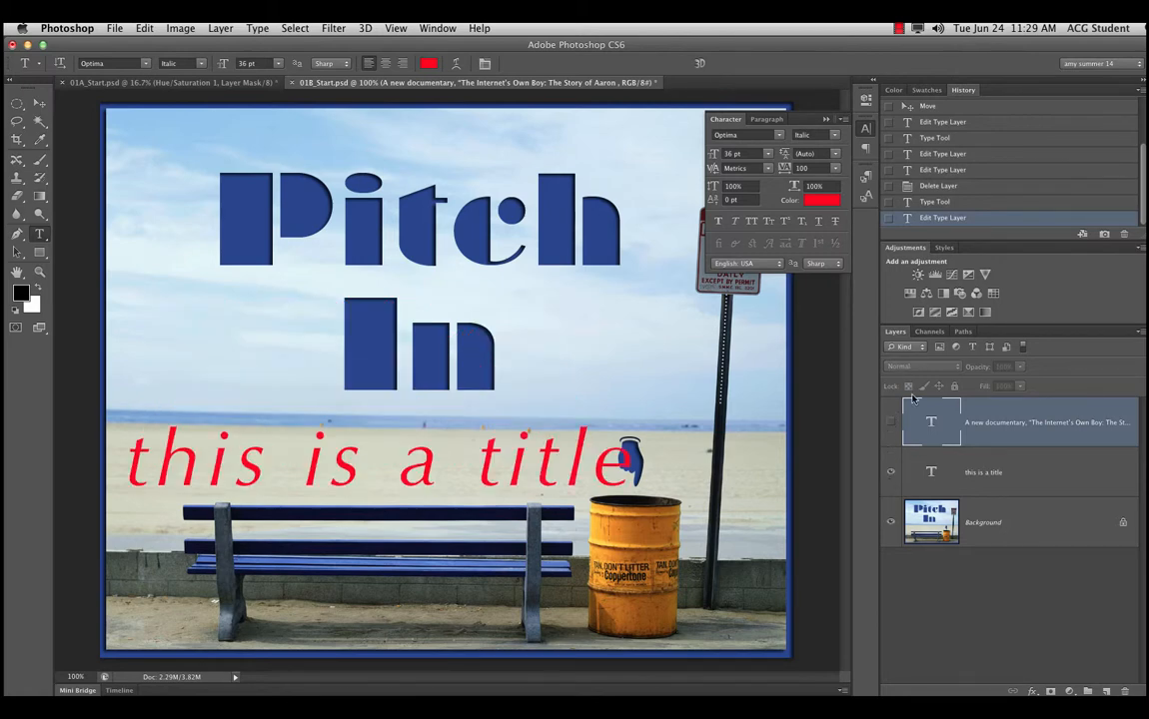